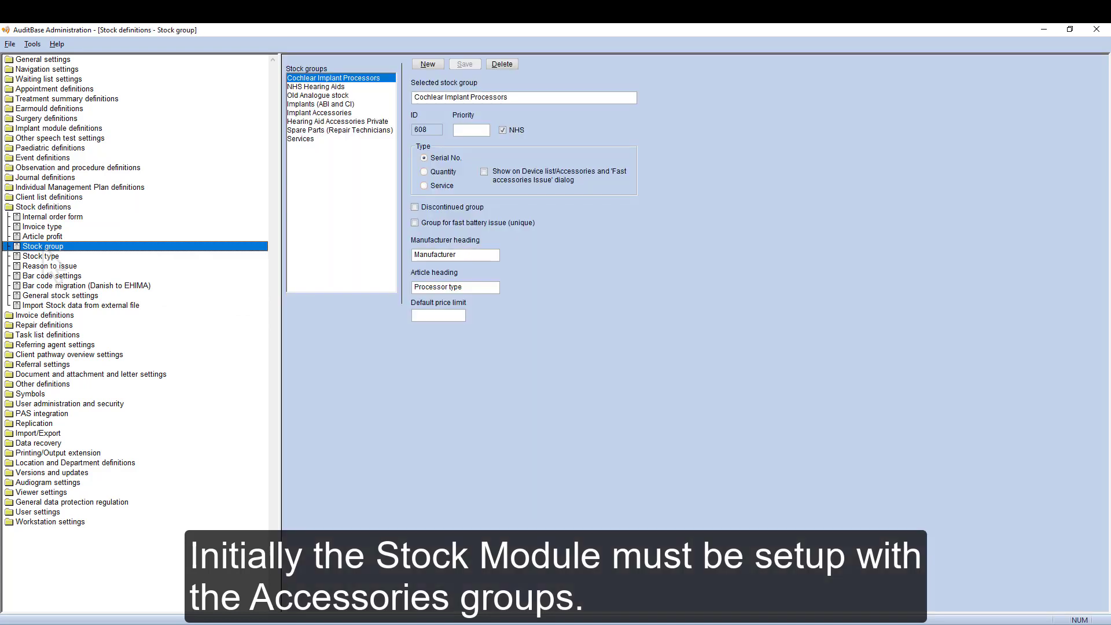
- Create a new stock group named "Hearing Aid Accessories NHS"
click(429, 65)
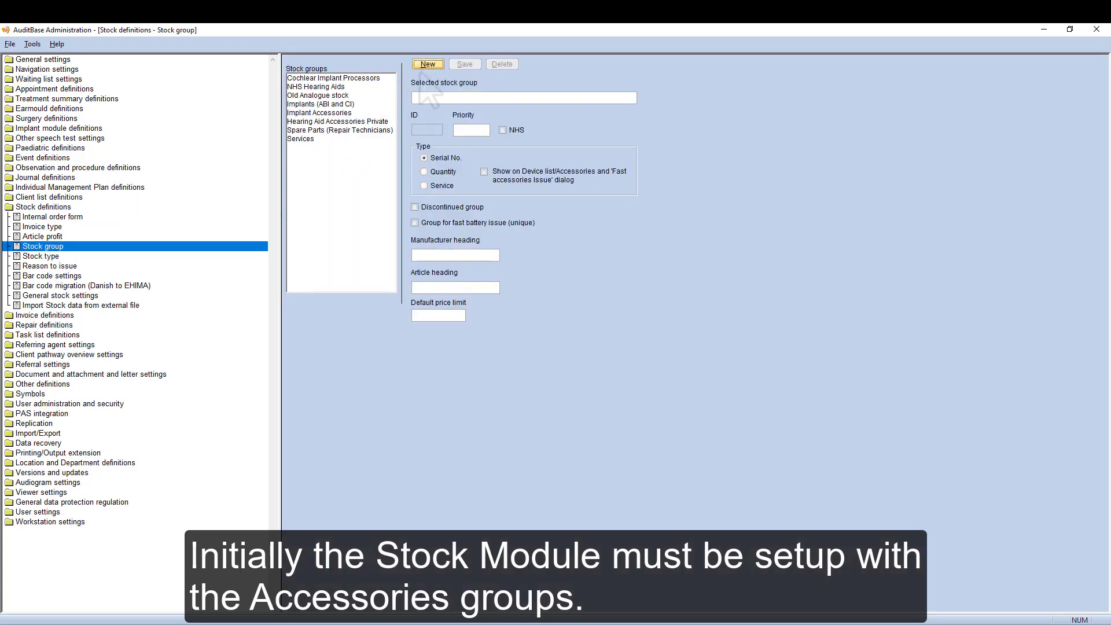
text(H)
key(Caps_Lock)
text(ea)
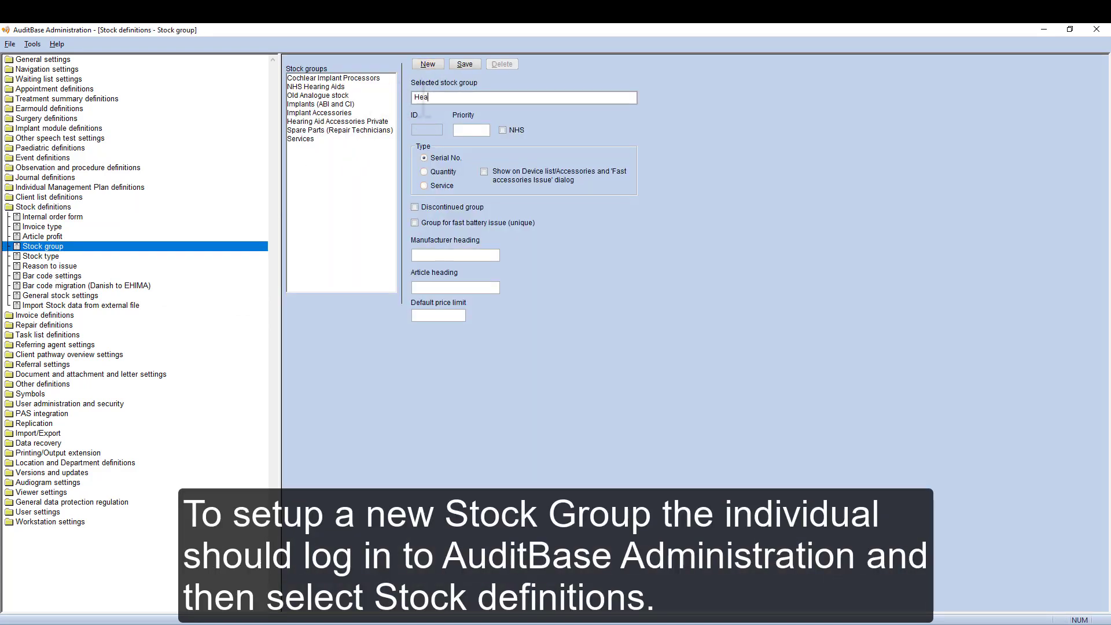
text(ring Aid Accessories NHS)
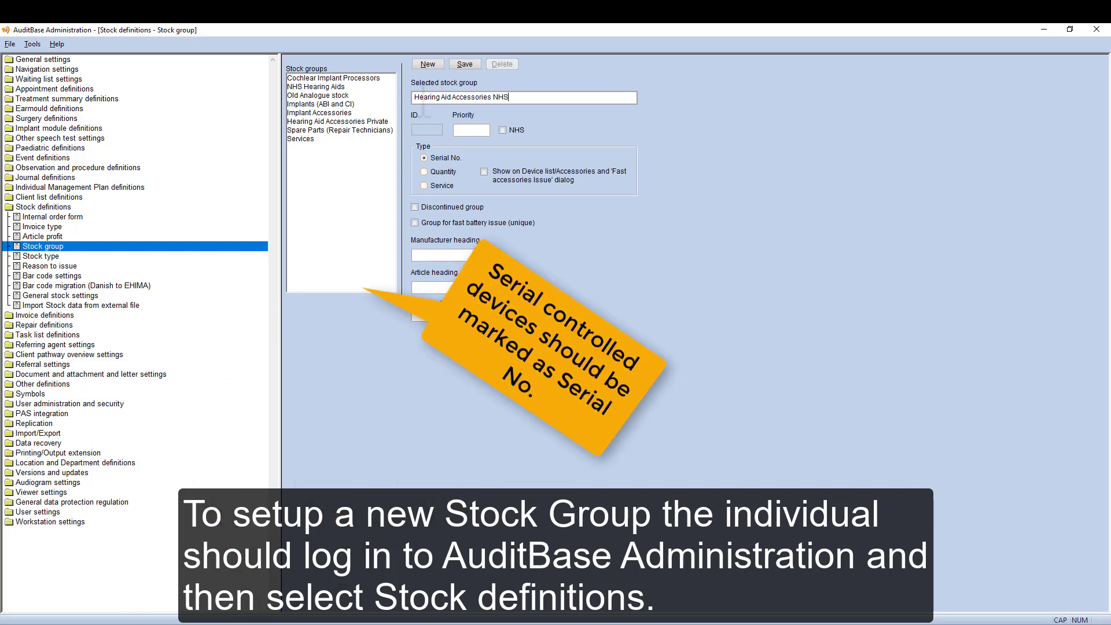
- Give the new group priority 1, mark it as NHS, and make it a Quantity type shown in the Device list/Accessories and fast accessories issue dialog
click(471, 131)
text(1)
click(502, 131)
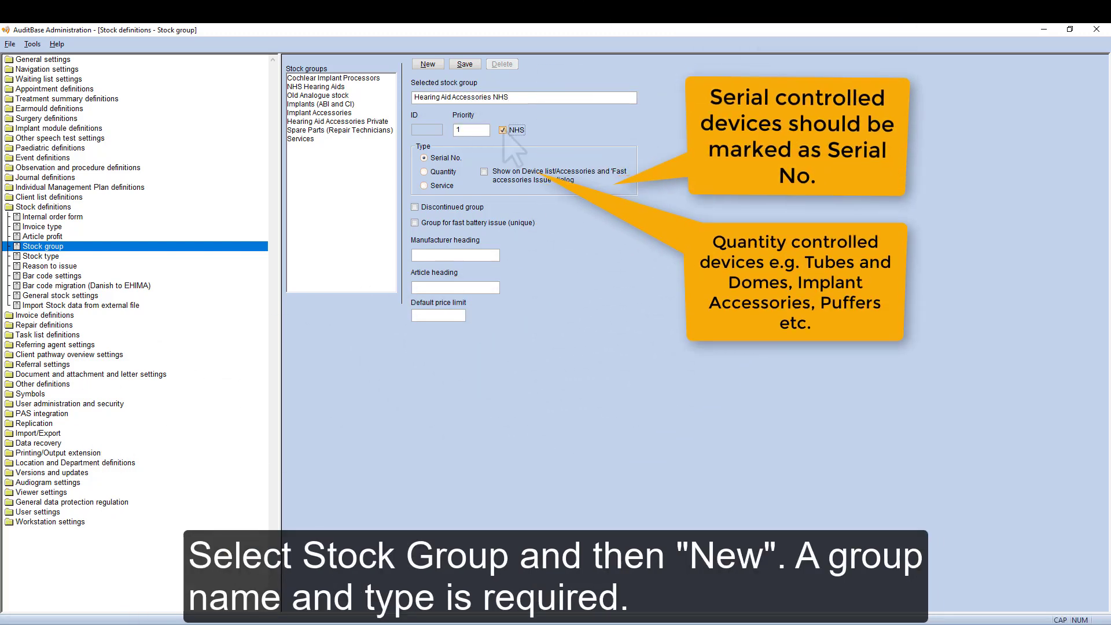
click(439, 172)
click(483, 172)
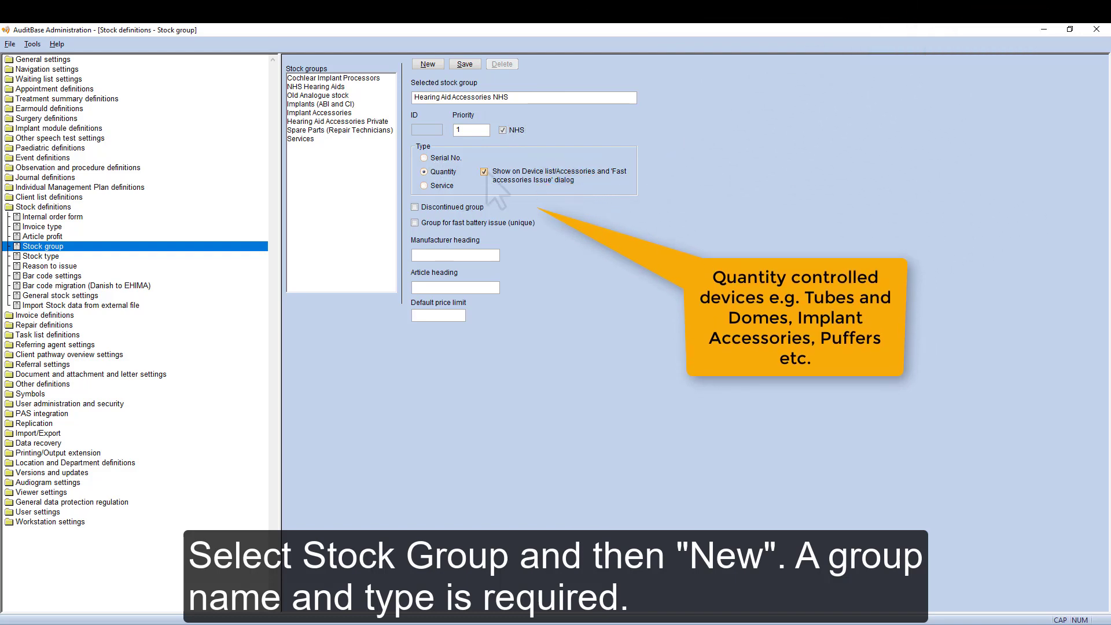
- Set the group's manufacturer heading to "Manufacturer" and its article heading to "Accessories", and save the stock group
click(457, 255)
text(Manufacturer)
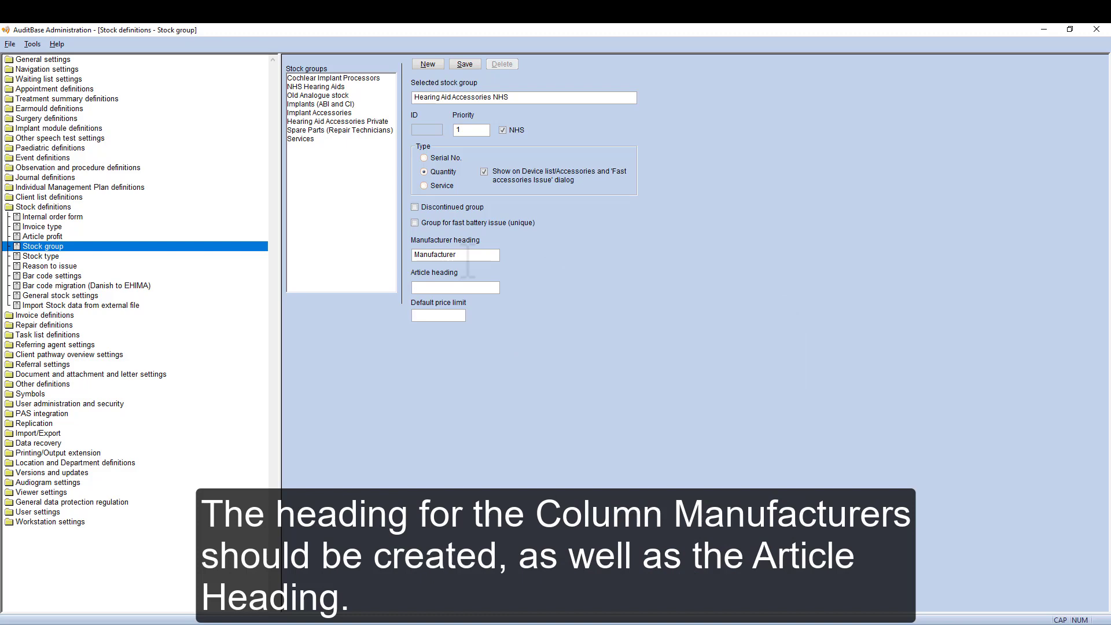
key(Tab)
text(A)
key(Caps_Lock)
text(cturercessories)
click(464, 64)
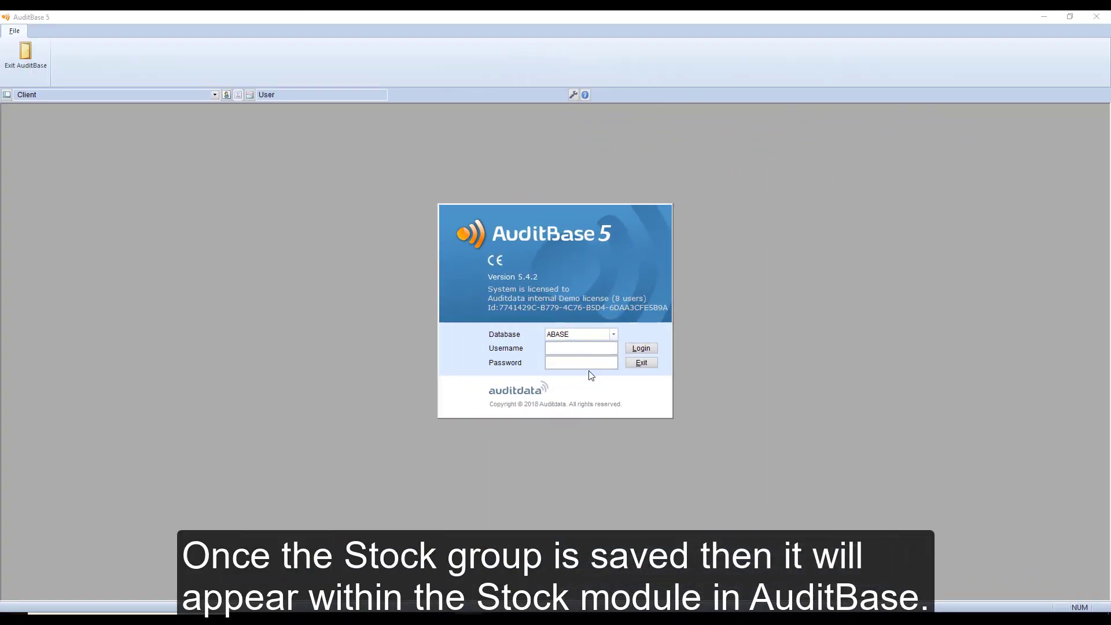
- Switch to AuditBase 5 and log in with the username and account password
click(580, 349)
key(Tab)
text(**)
key(Return)
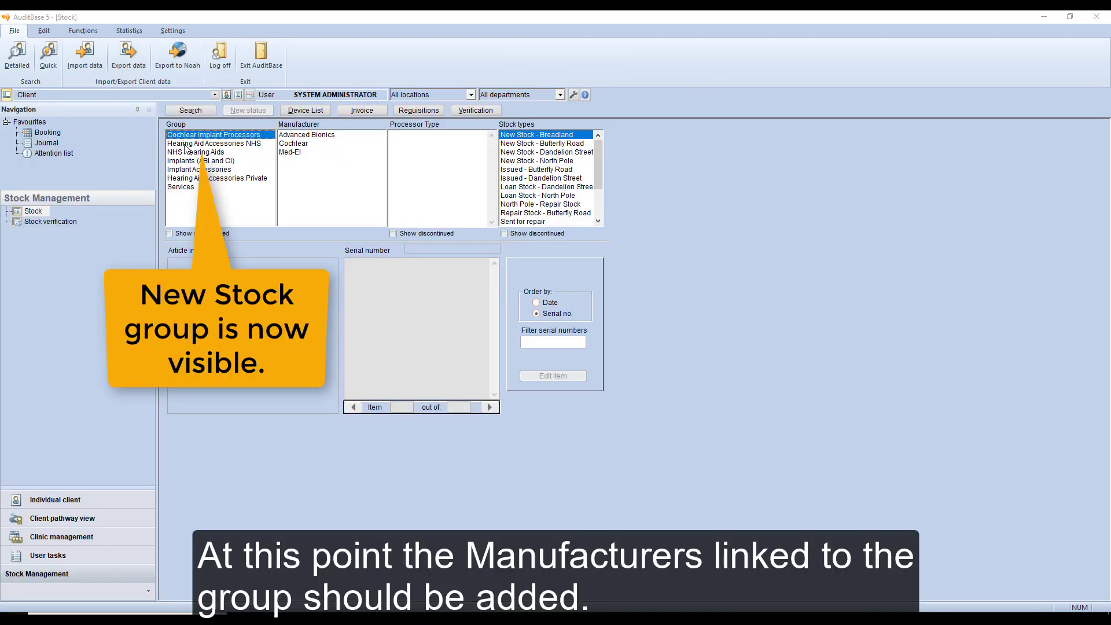
- Add GN Resound with priority 1 as a manufacturer for the Hearing Aid Accessories NHS group and save it
click(185, 143)
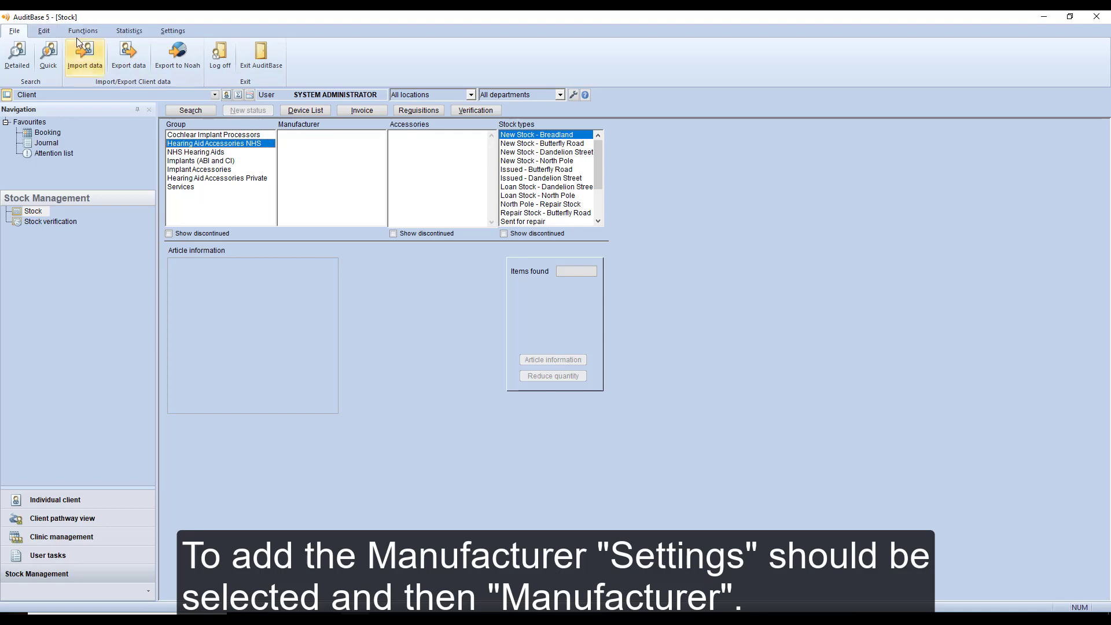
click(172, 30)
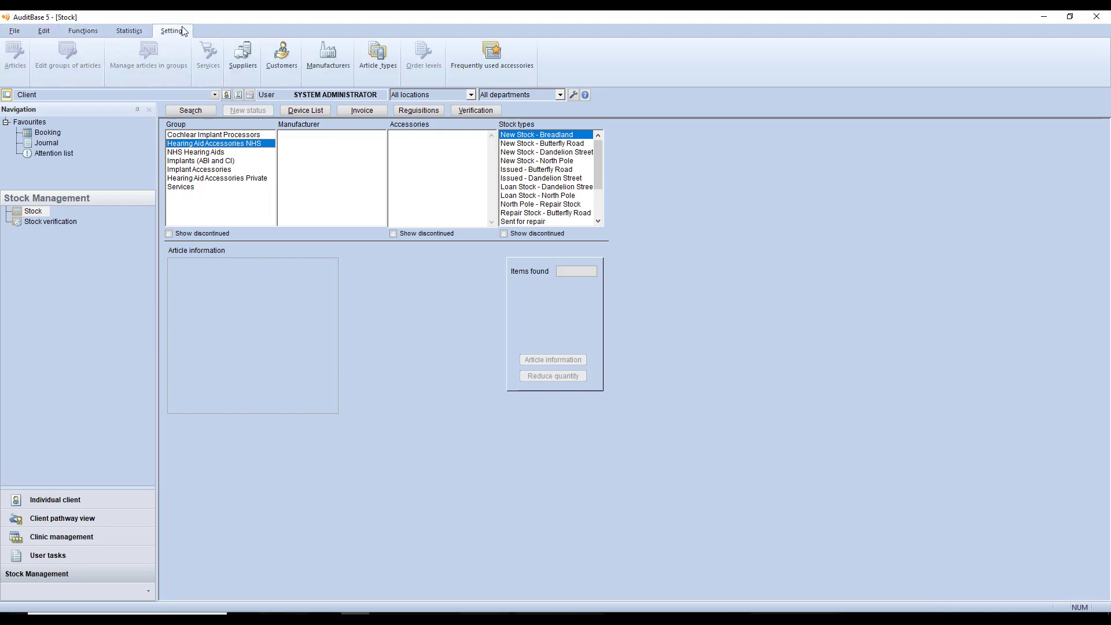
click(344, 50)
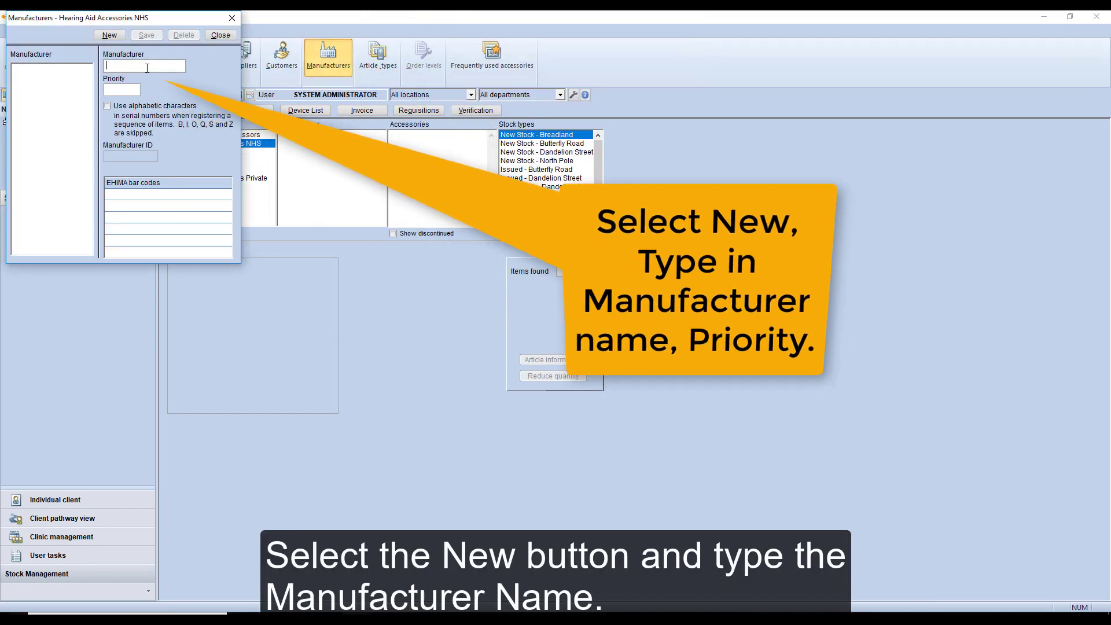
click(147, 67)
text(GN Resound)
click(135, 90)
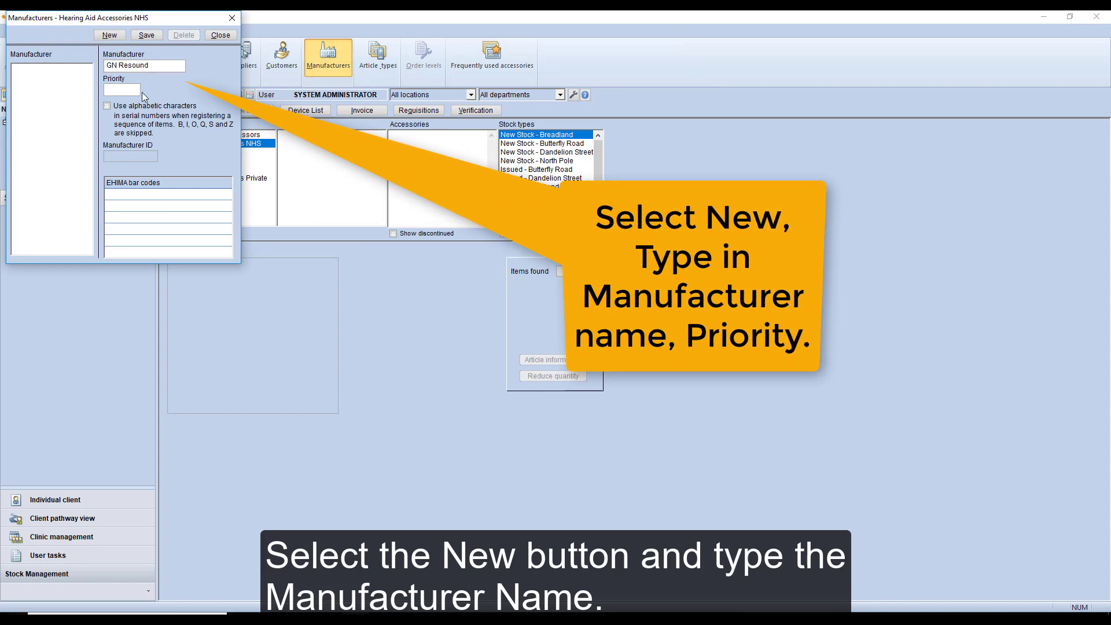
text(5)
click(147, 35)
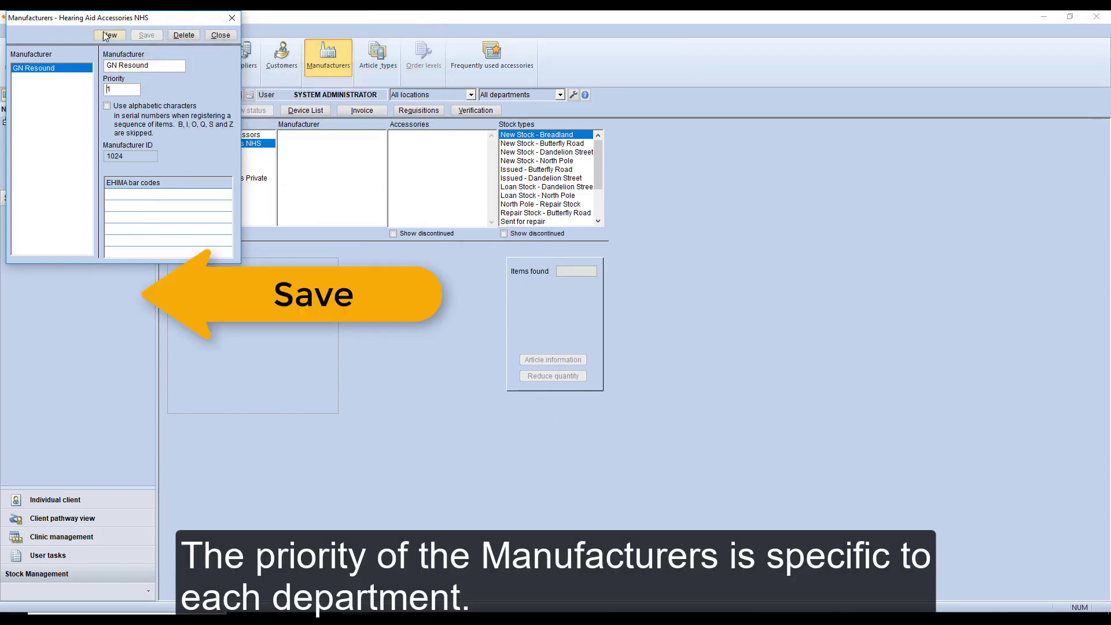
- Add Oticon with priority 1 as another manufacturer in the group and save it
click(110, 35)
text(oT)
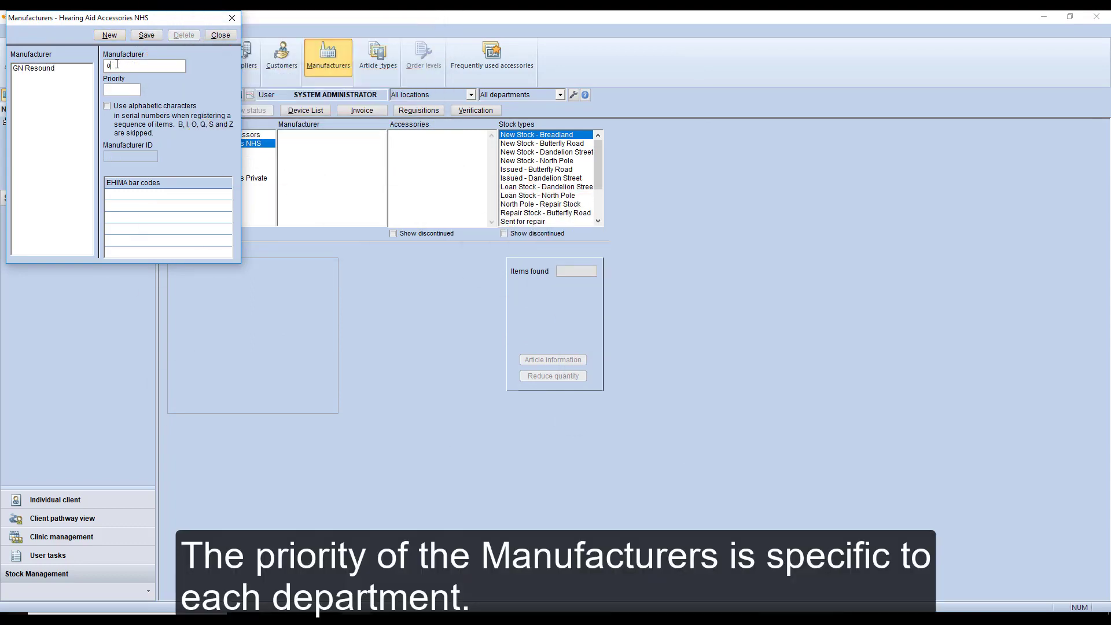
key(BackSpace)
text(Oticon)
click(120, 90)
text(5)
click(146, 35)
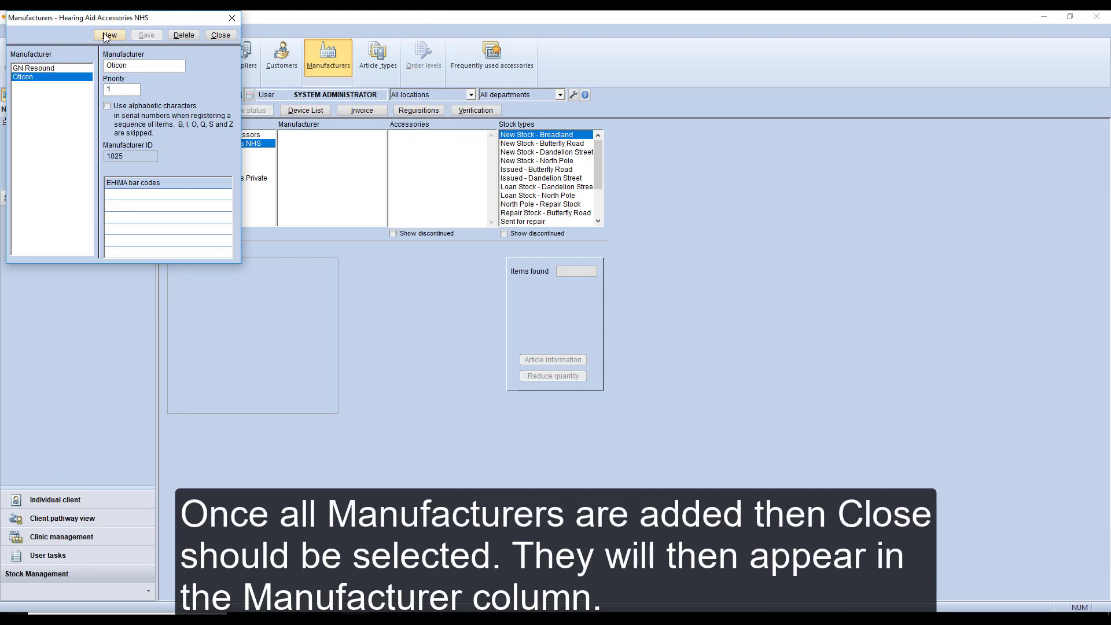
- Add Siemens as a manufacturer in the Hearing Aid Accessories NHS group and save it
click(110, 35)
click(115, 64)
text(Siemens)
click(115, 89)
click(146, 35)
- Add Phonak with a priority as the next manufacturer in the group and save it
click(109, 35)
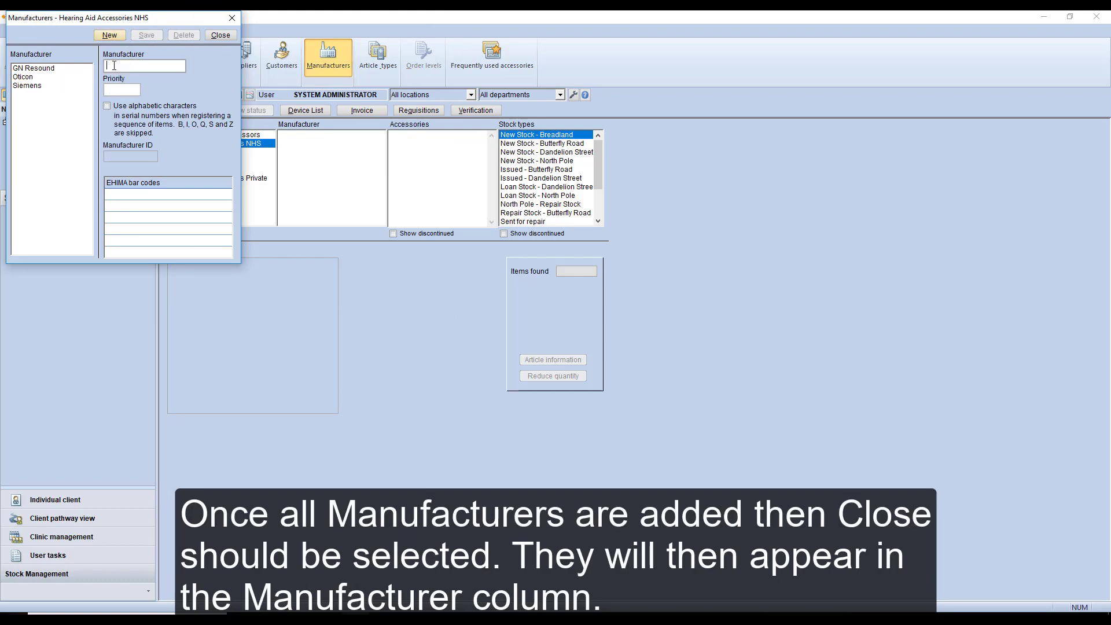
click(115, 65)
text(Phonak)
click(115, 87)
text(5)
click(146, 35)
- Add Starkey with priority 1 as a manufacturer, save it and close the manufacturer setup
click(110, 35)
click(117, 65)
text(Starkey)
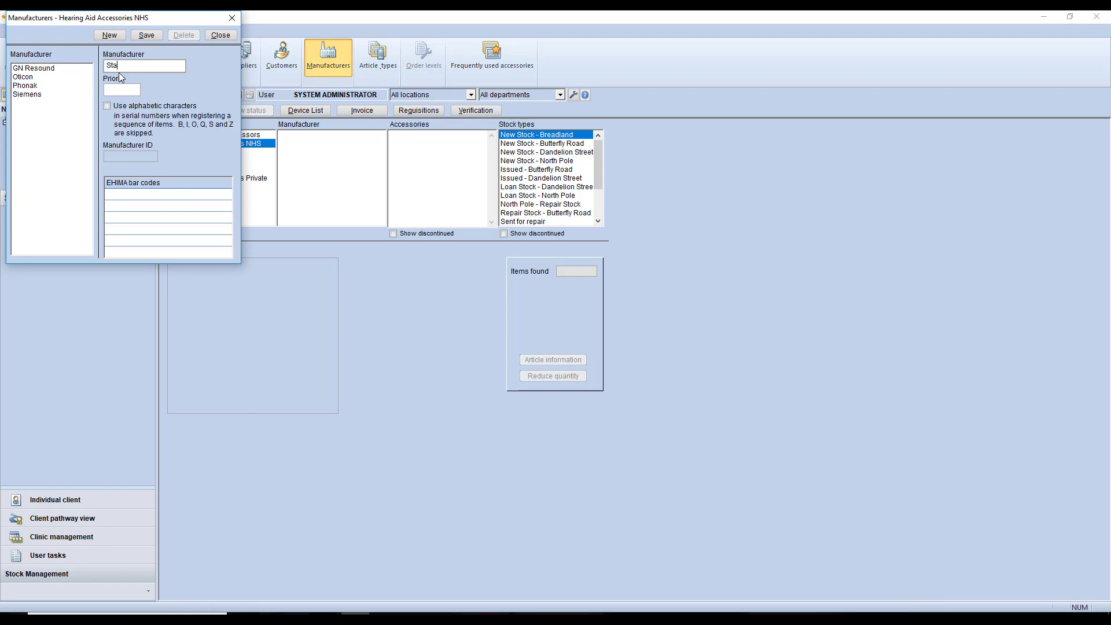
click(121, 90)
text(1)
click(142, 36)
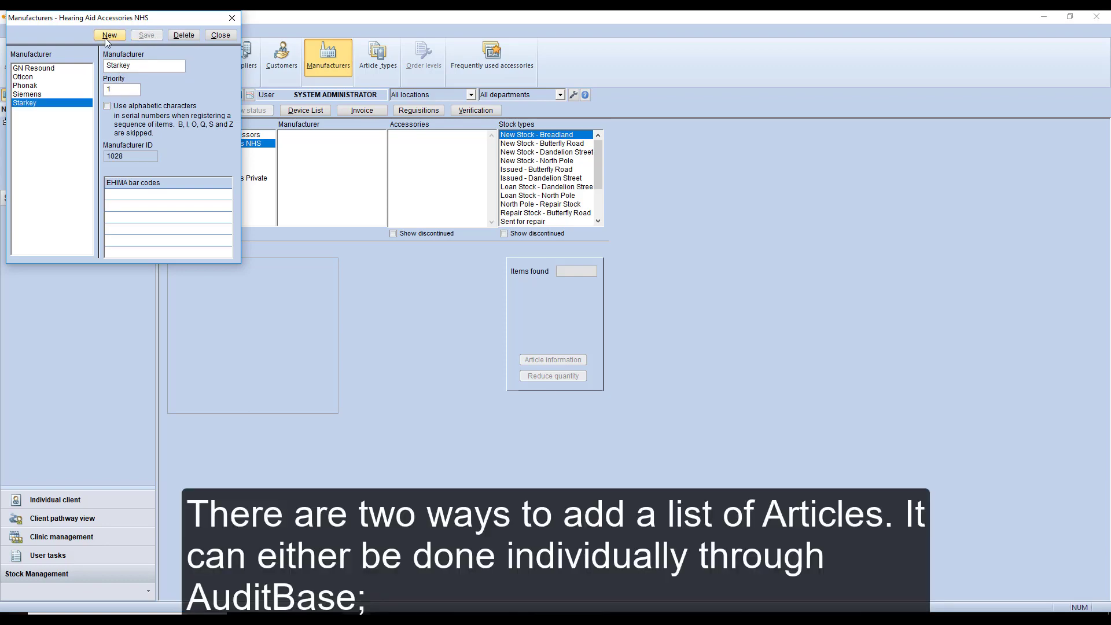
click(222, 35)
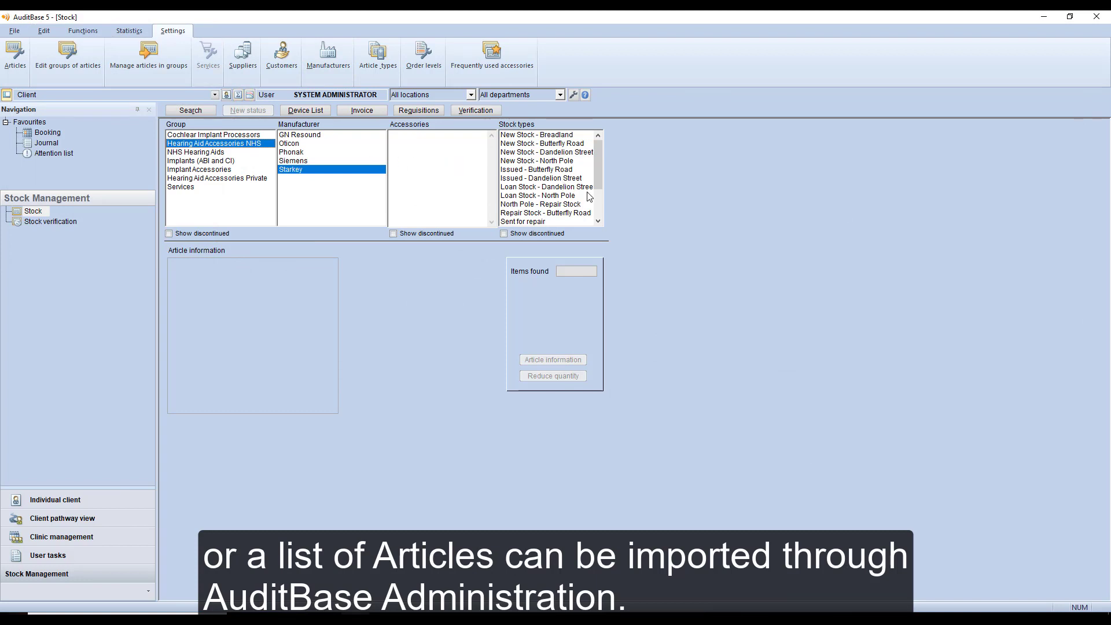
- Add and save a GN Resound article named "Thin tube cleaning wire" with article type HA FITTING and supplier GN RESOUND
click(15, 55)
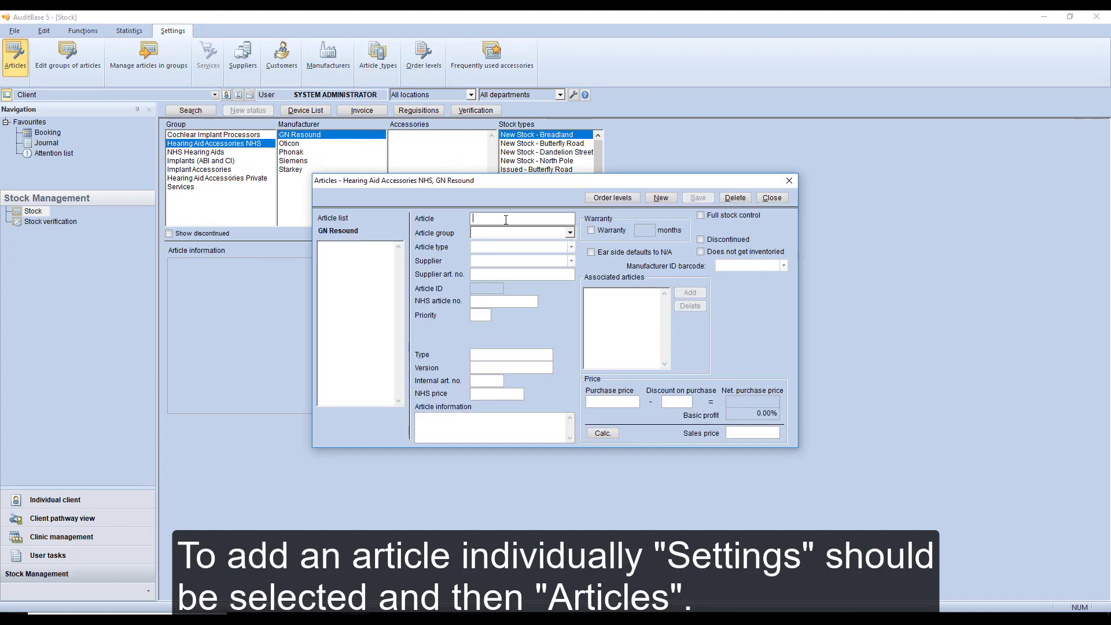
text(Thin tube cleaning wire)
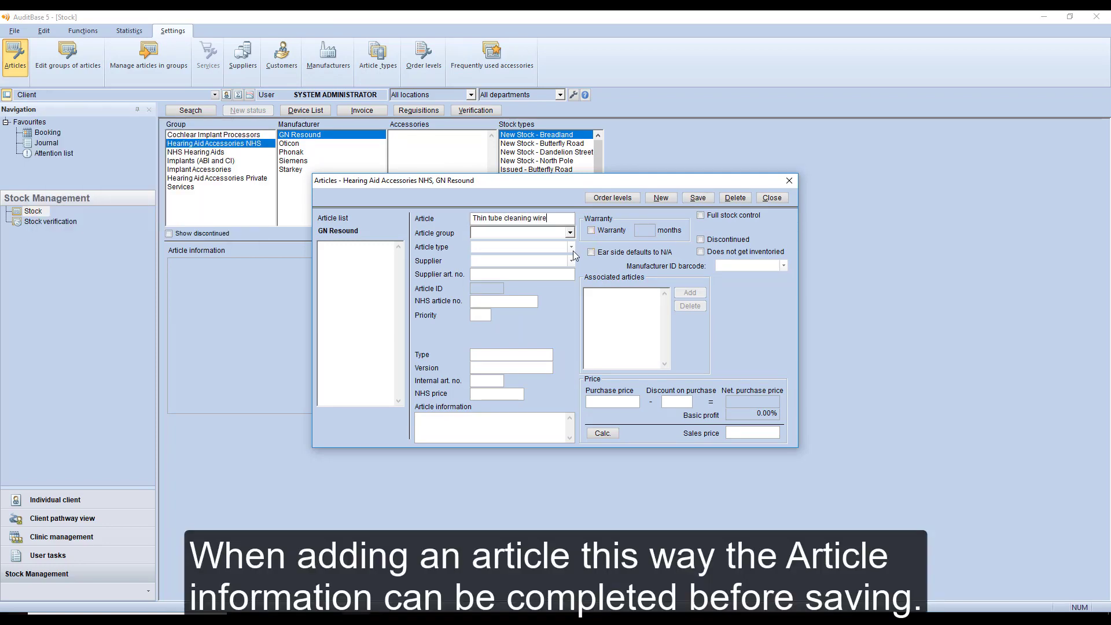
click(571, 247)
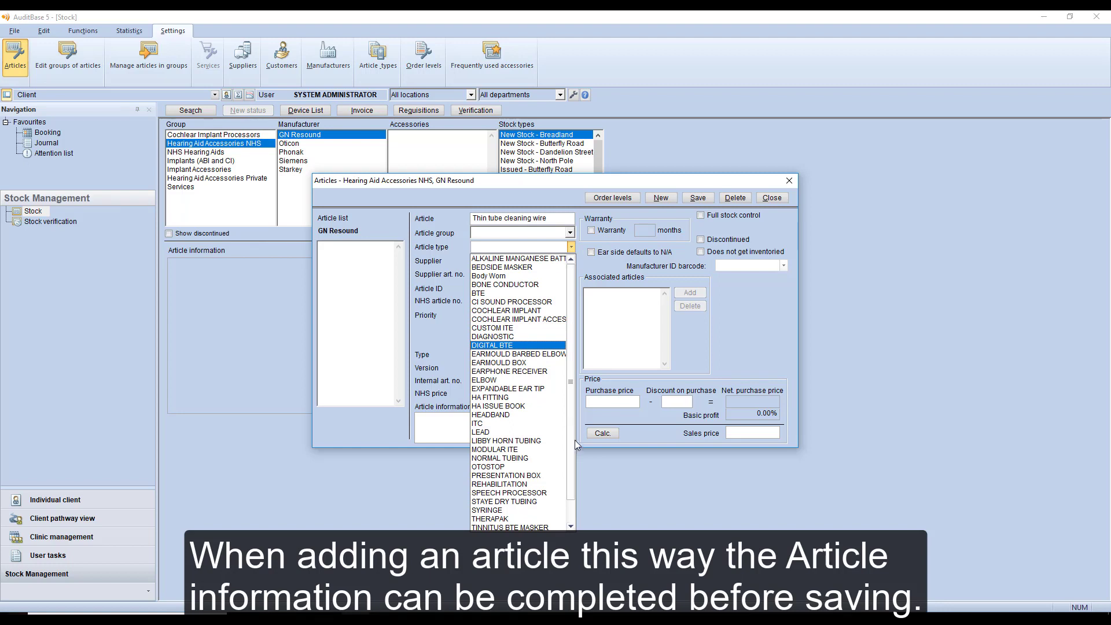
drag(575, 440, 574, 475)
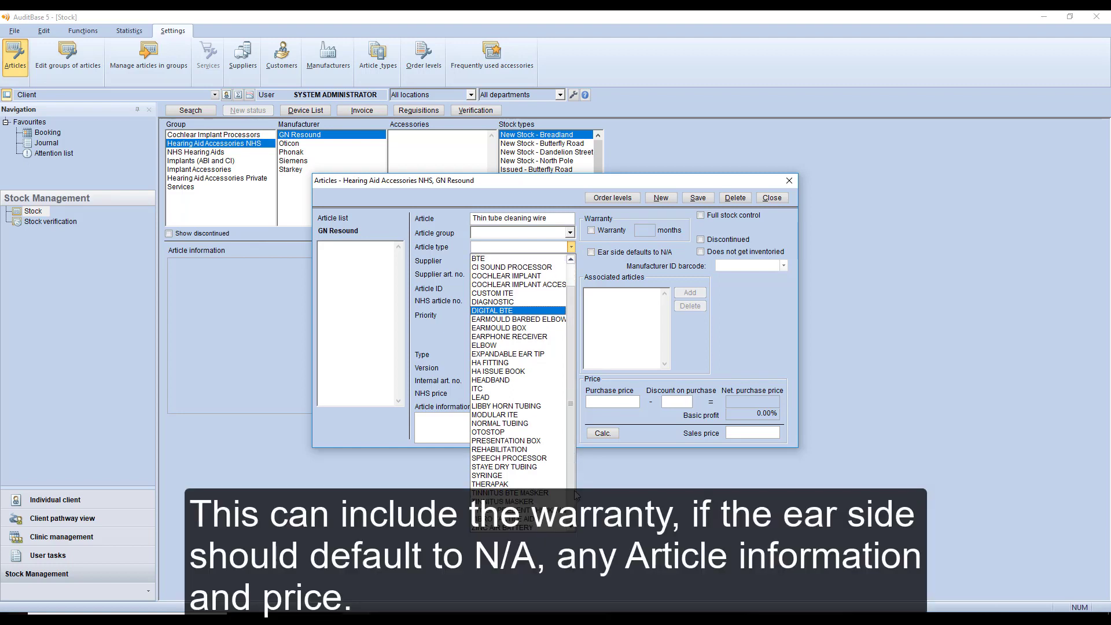
click(547, 362)
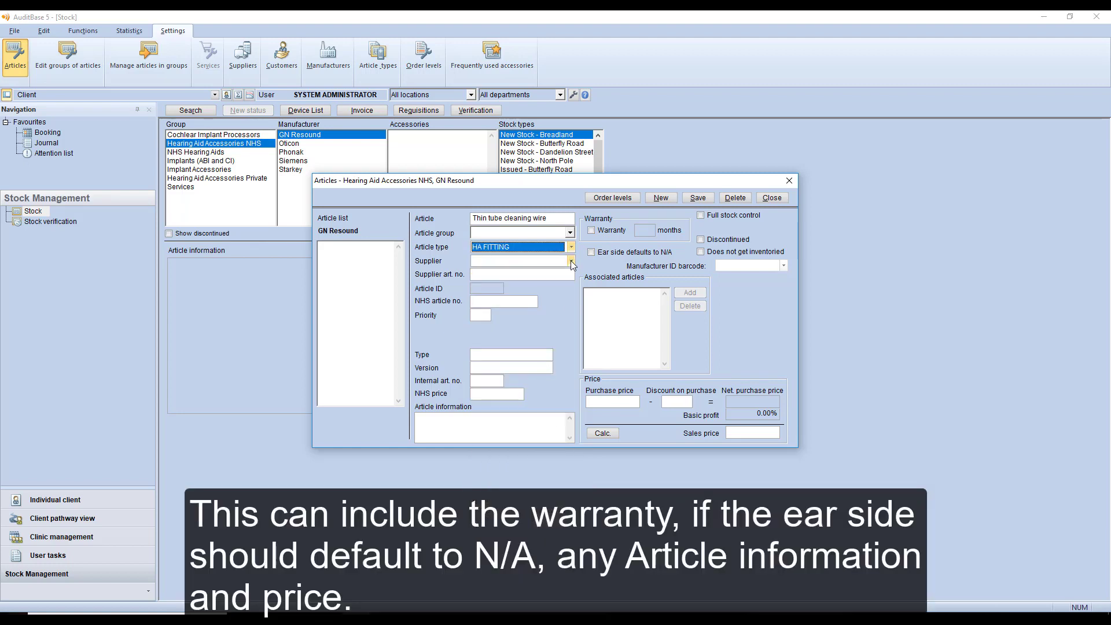
click(571, 261)
click(560, 316)
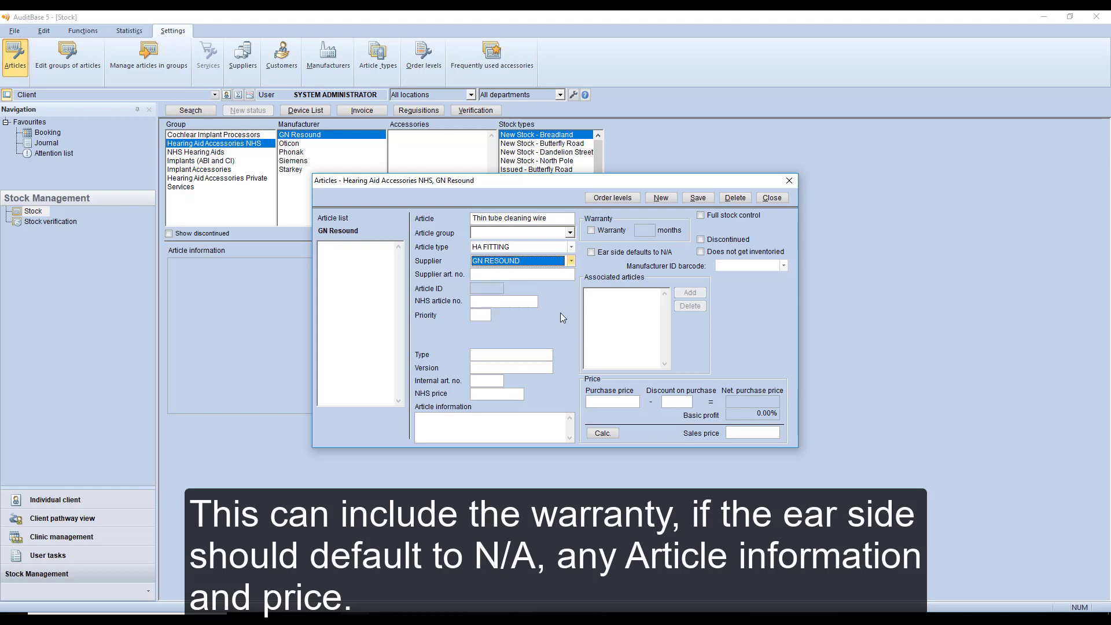
click(696, 198)
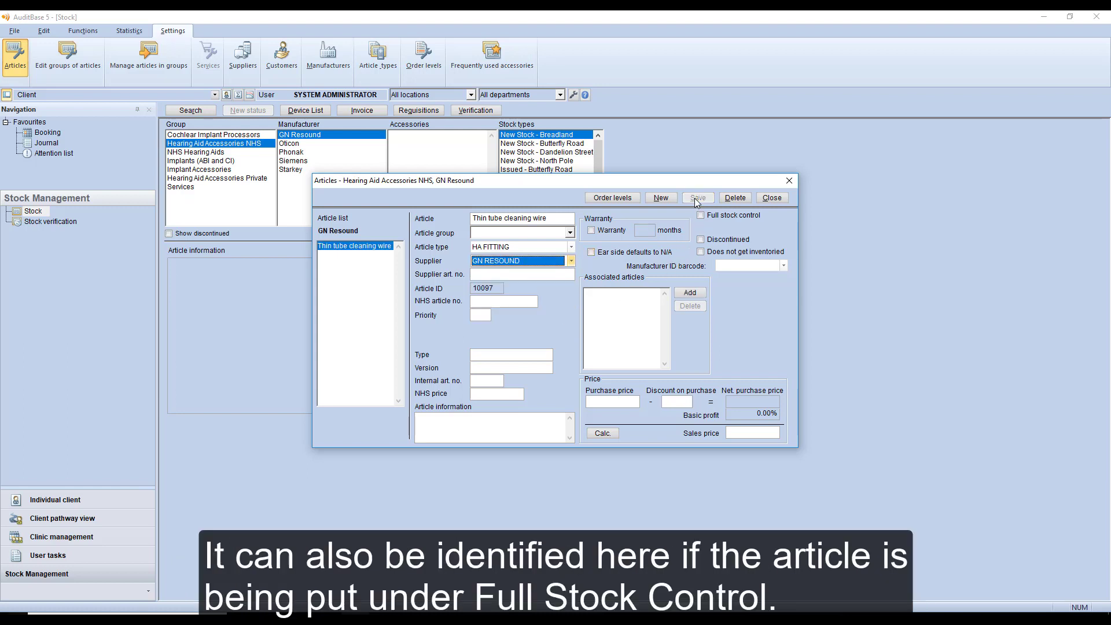
- Make the cleaning wire article's ear side default to N/A, save the change and close the article setup
click(619, 252)
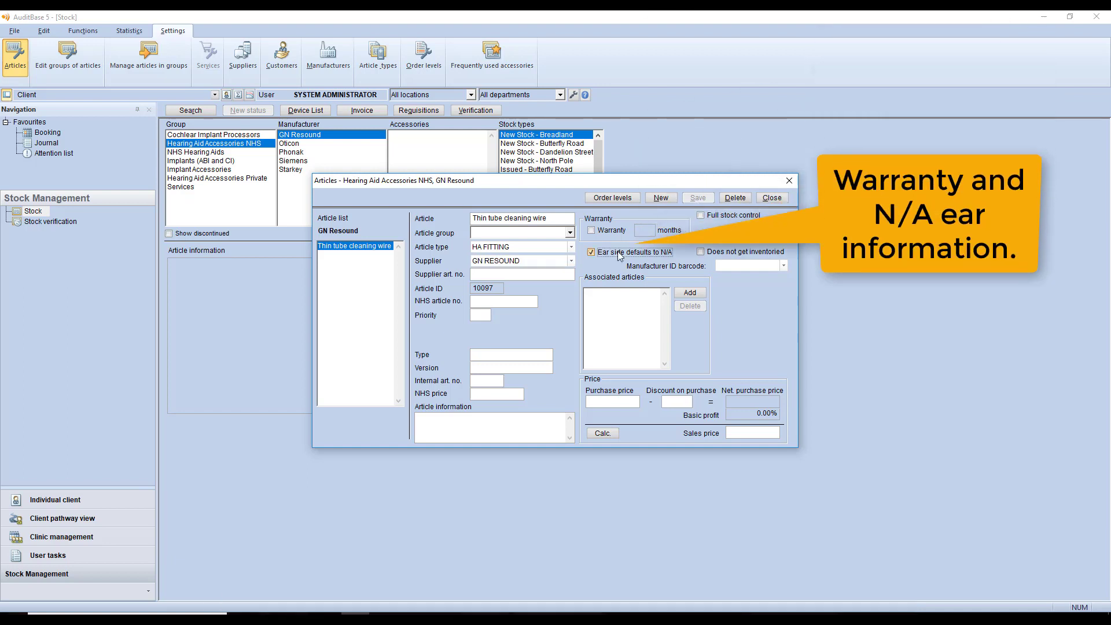
click(699, 199)
click(765, 198)
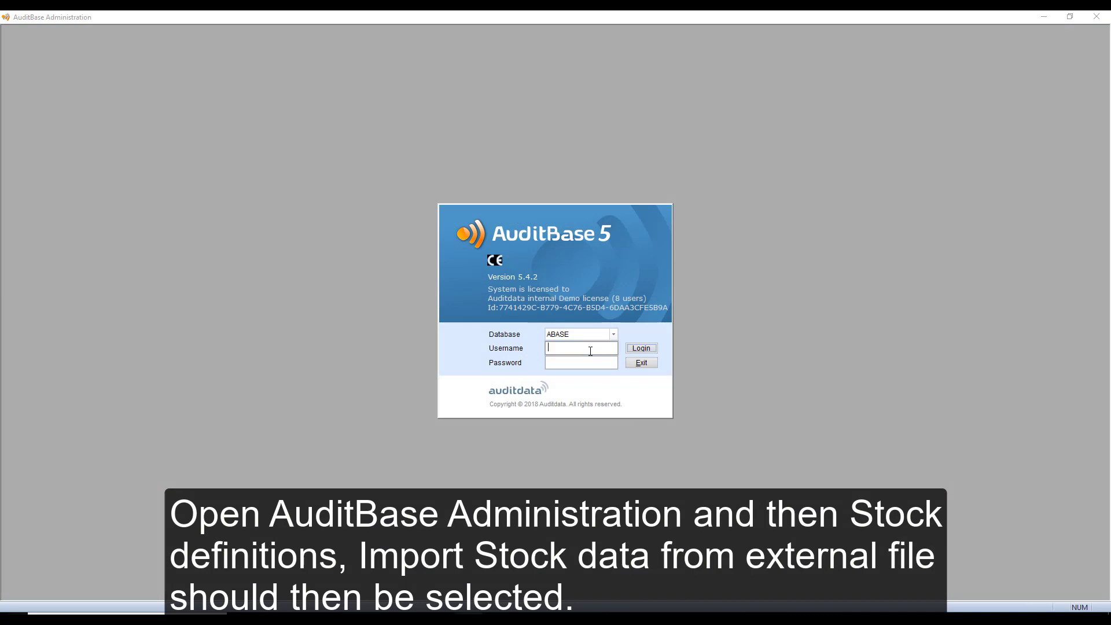
- Switch to AuditBase Administration and log in with the administrator username and password
click(590, 351)
text(SYSADM)
key(Tab)
key(Return)
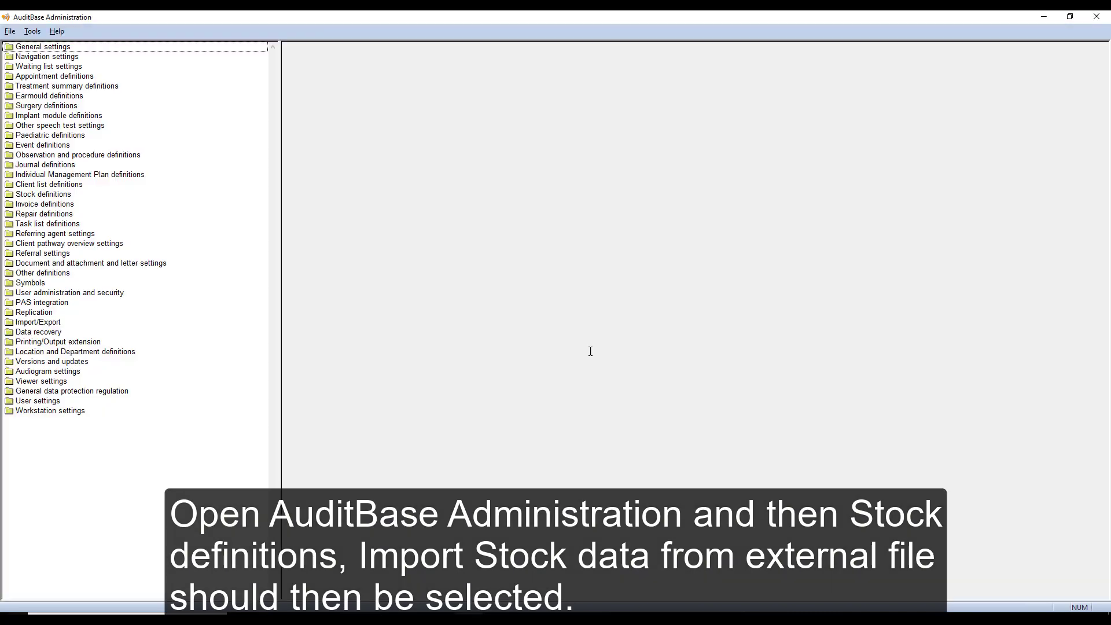
- Open the stock data import from external file and choose "Siemens Accessories for Stock video" in the 5.4 projects Stock Module folder as its source
click(48, 199)
click(65, 292)
click(564, 62)
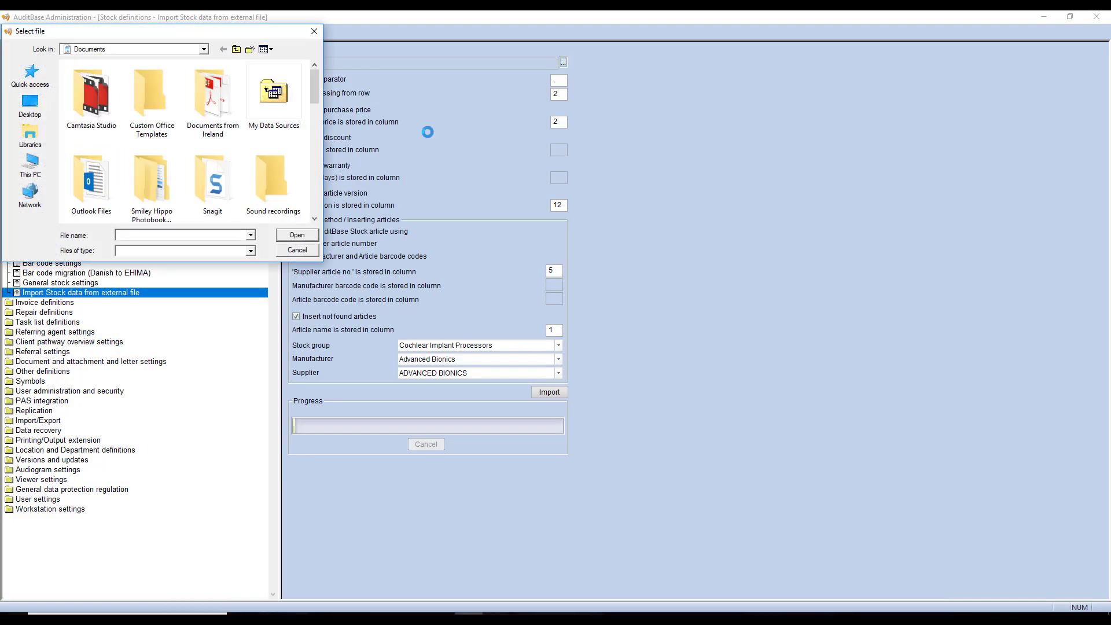
click(30, 165)
scroll(174, 145, down, 5)
double_click(95, 169)
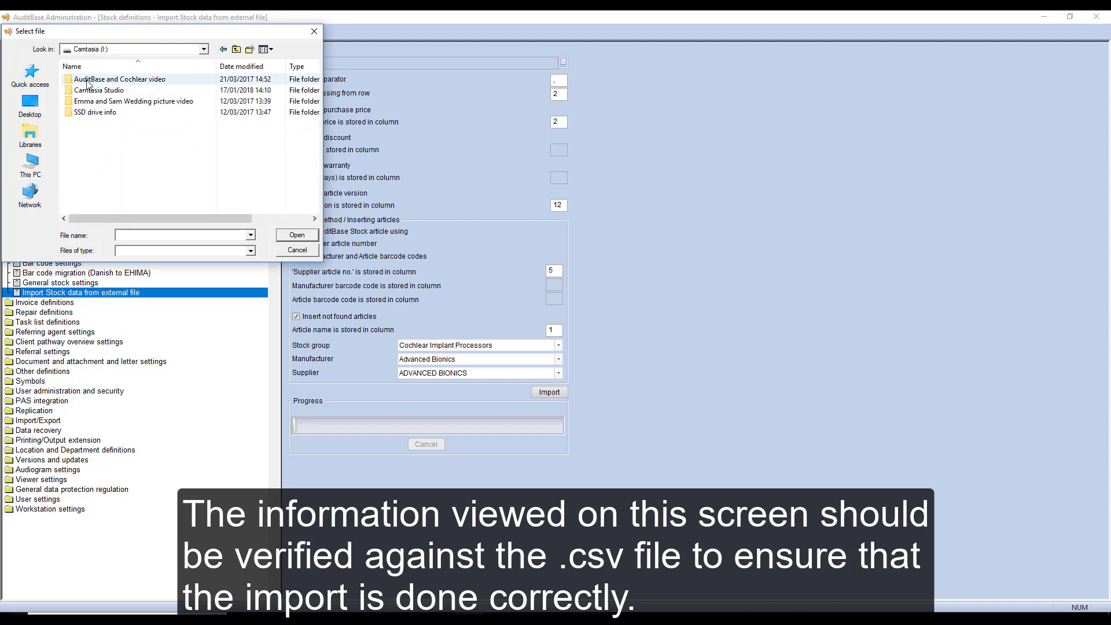
double_click(87, 83)
double_click(87, 80)
scroll(93, 185, down, 3)
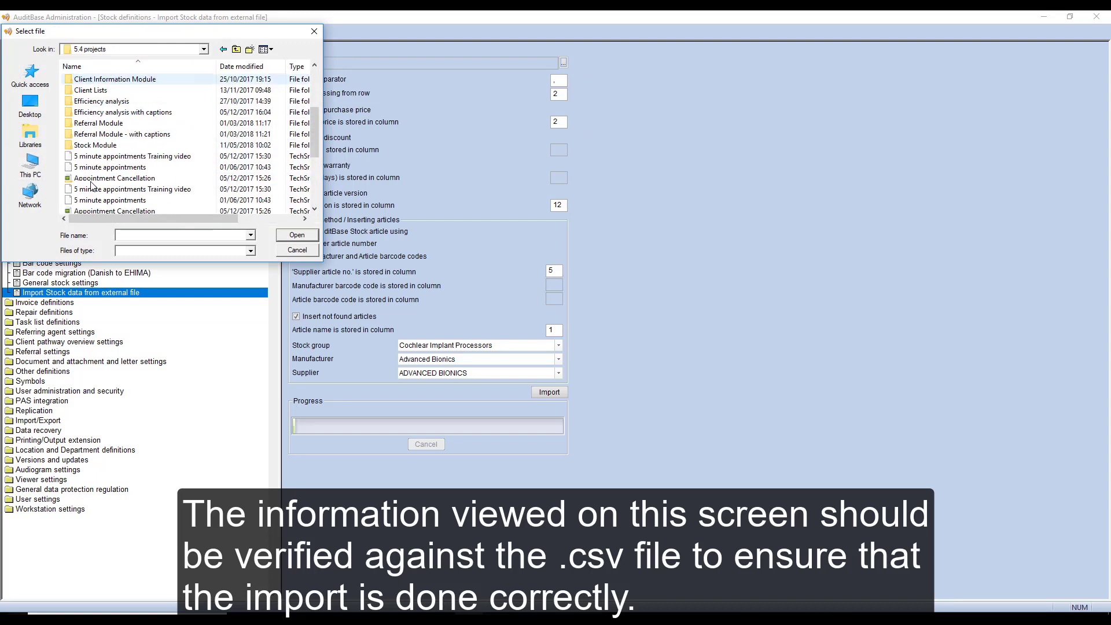
double_click(96, 144)
scroll(92, 156, down, 5)
double_click(90, 156)
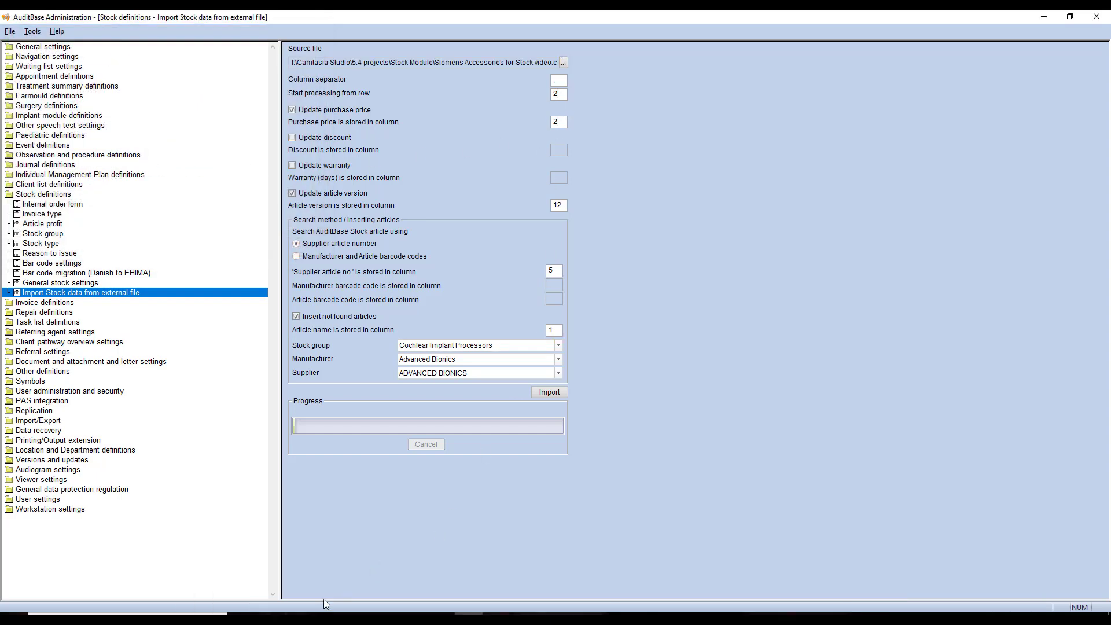
- Enable updating the discount in the import settings and set its stored column to 6
click(293, 138)
click(558, 149)
text(6)
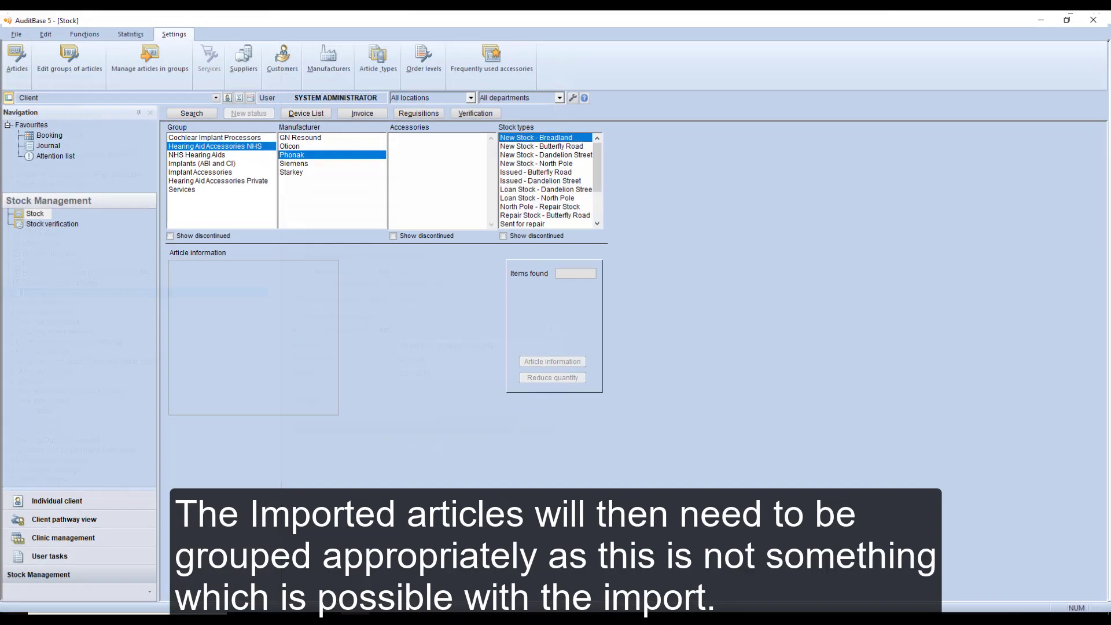
- Start a Siemens article group named "Thin Tubes" with article type HA ISSUE BOOK and supplier SIEMENS
click(280, 162)
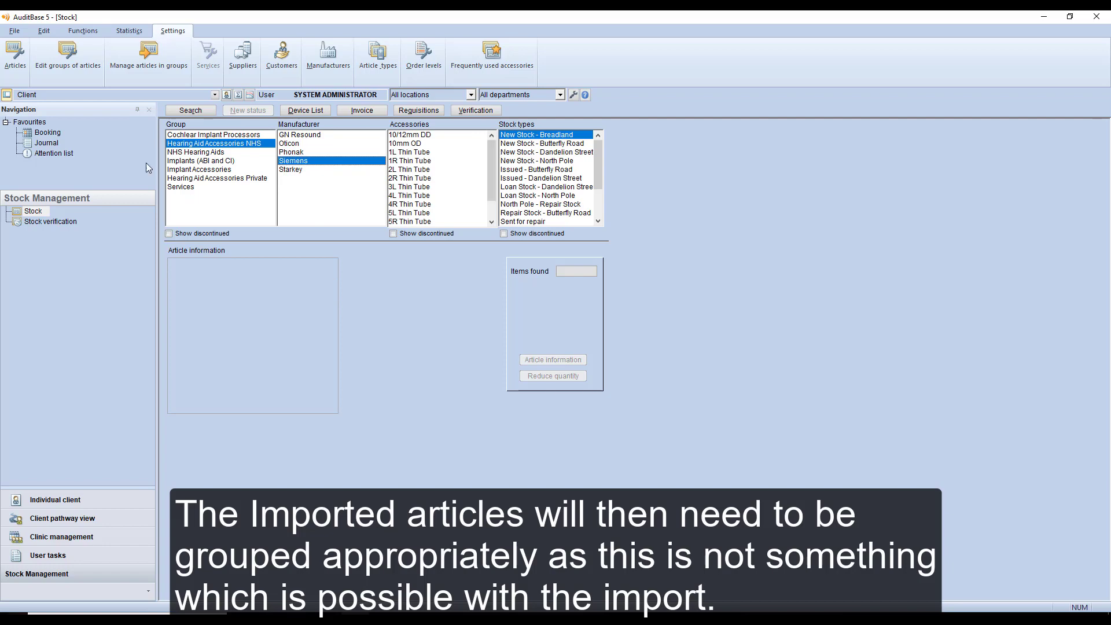
click(80, 57)
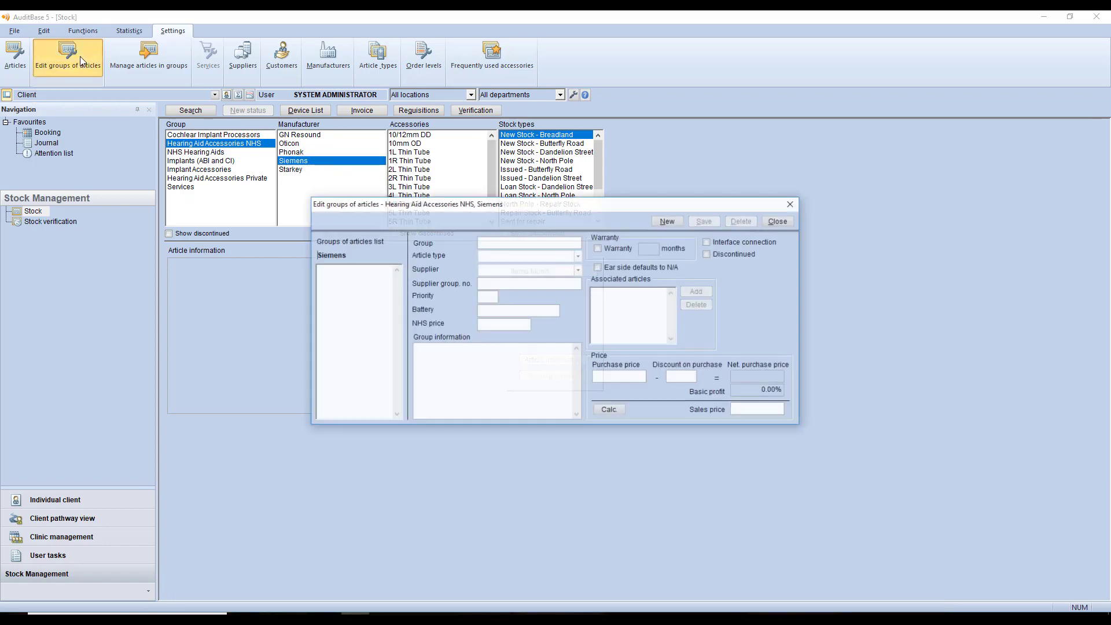
click(519, 244)
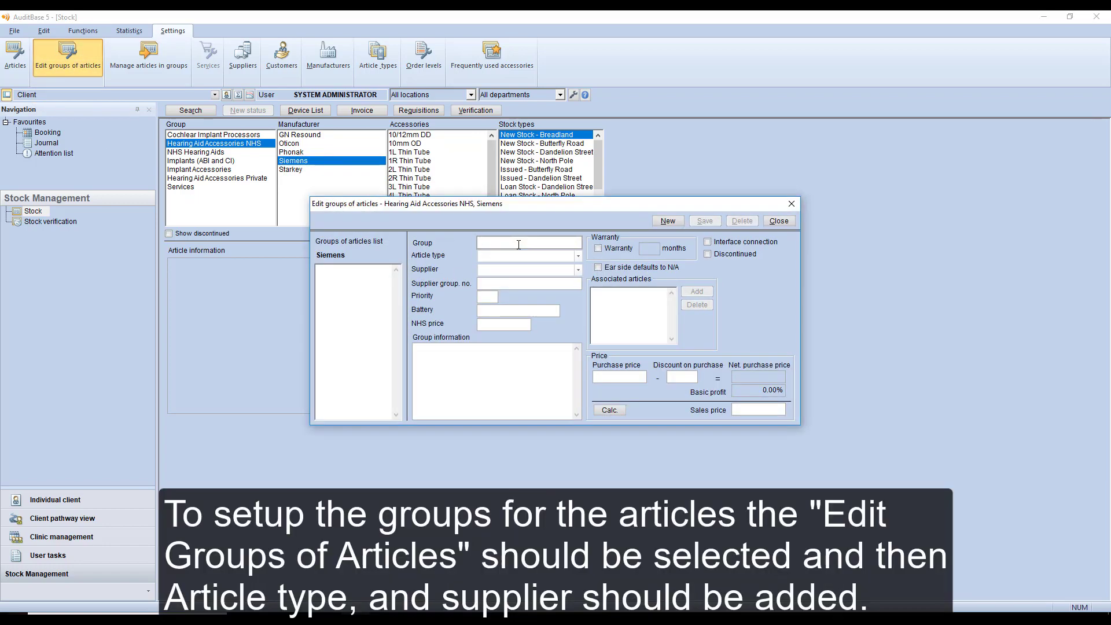
text(Thin Tubes)
click(577, 256)
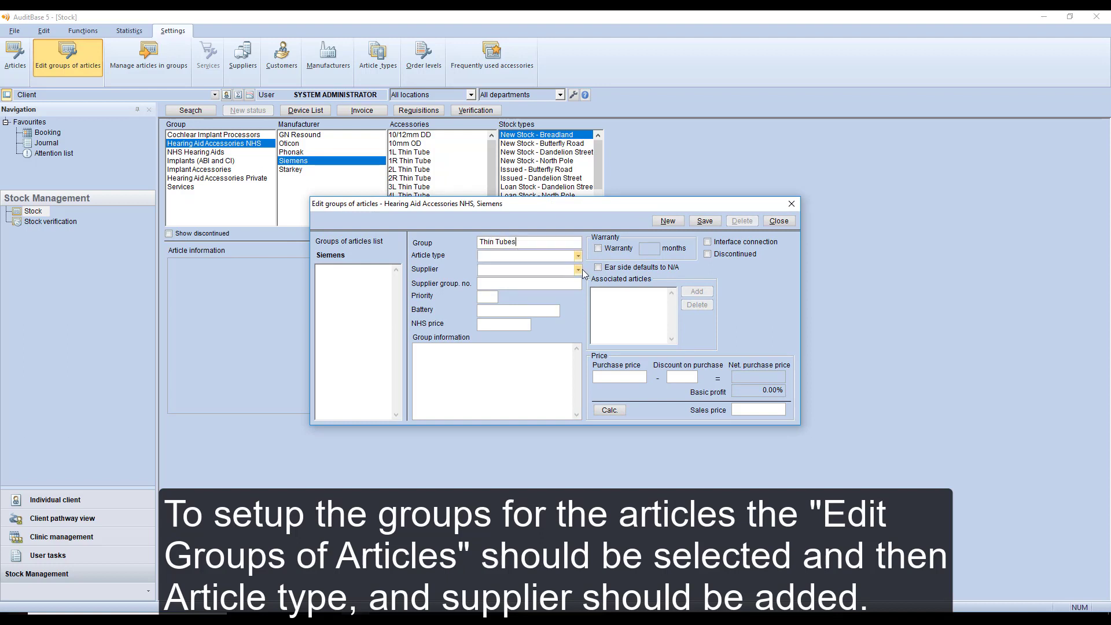
click(521, 267)
click(577, 270)
click(561, 315)
- Enter "Siemens Thin tubes" as the group information, save the article group and close its setup
click(525, 377)
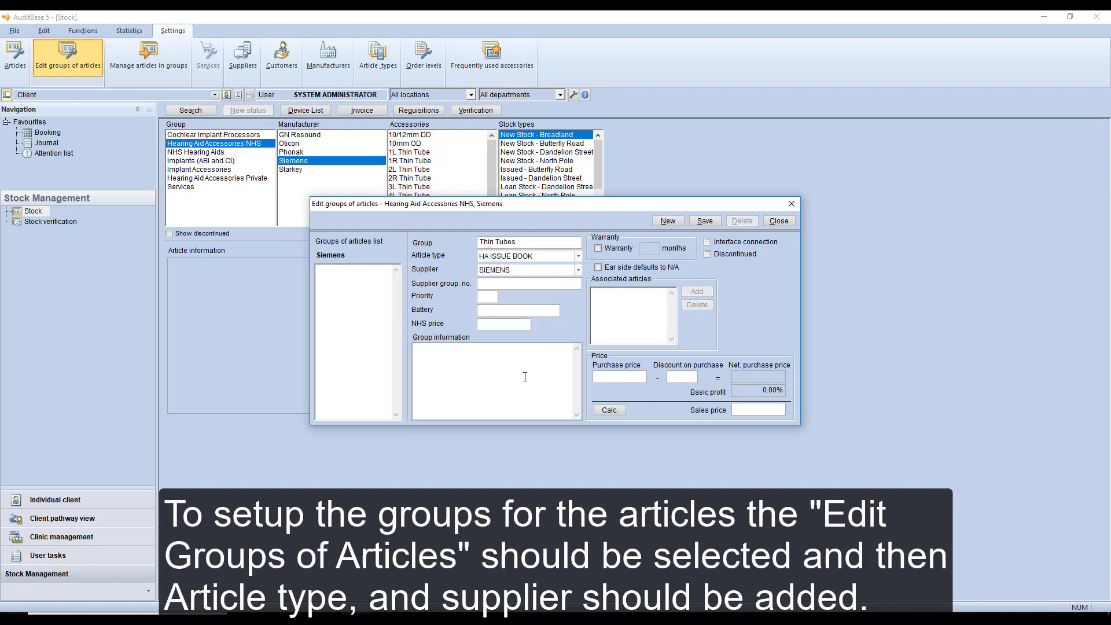
text(Siemens Thin tubes)
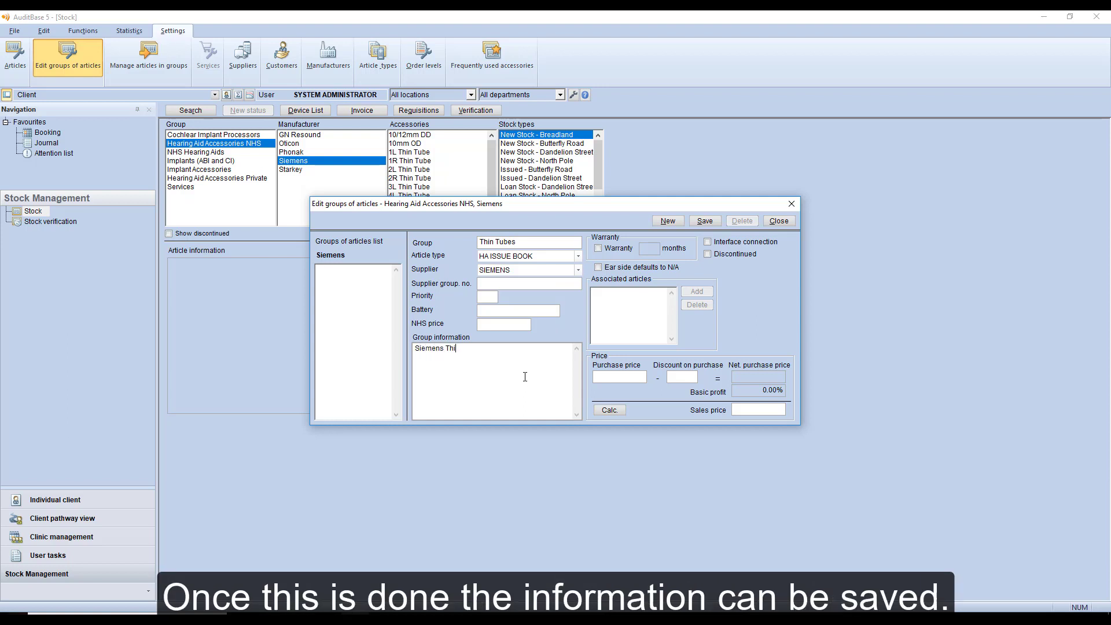
click(702, 221)
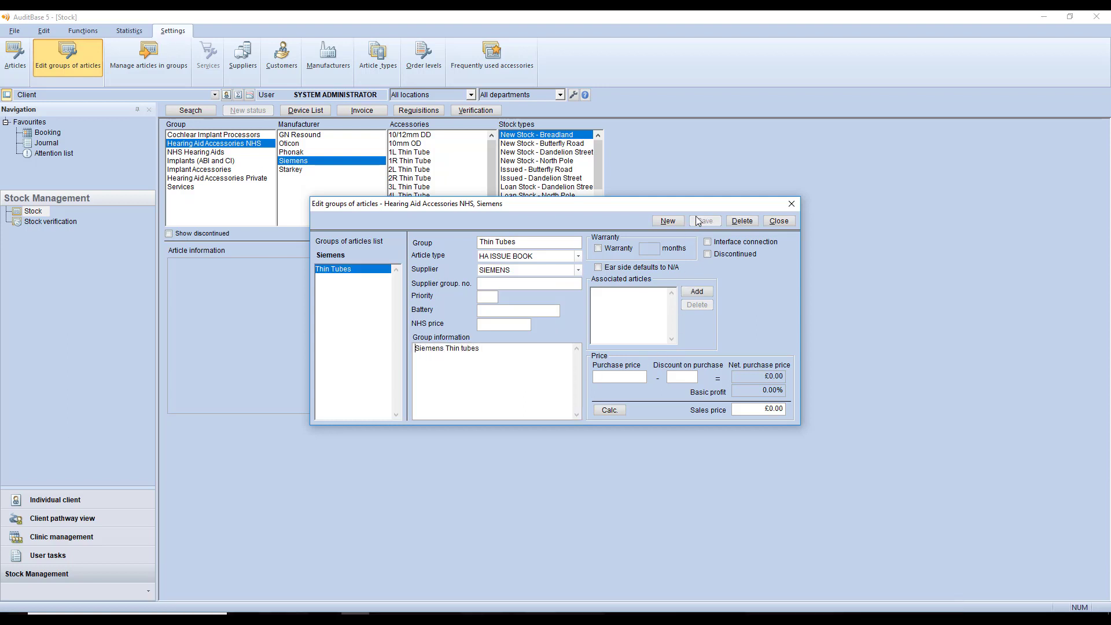
click(779, 221)
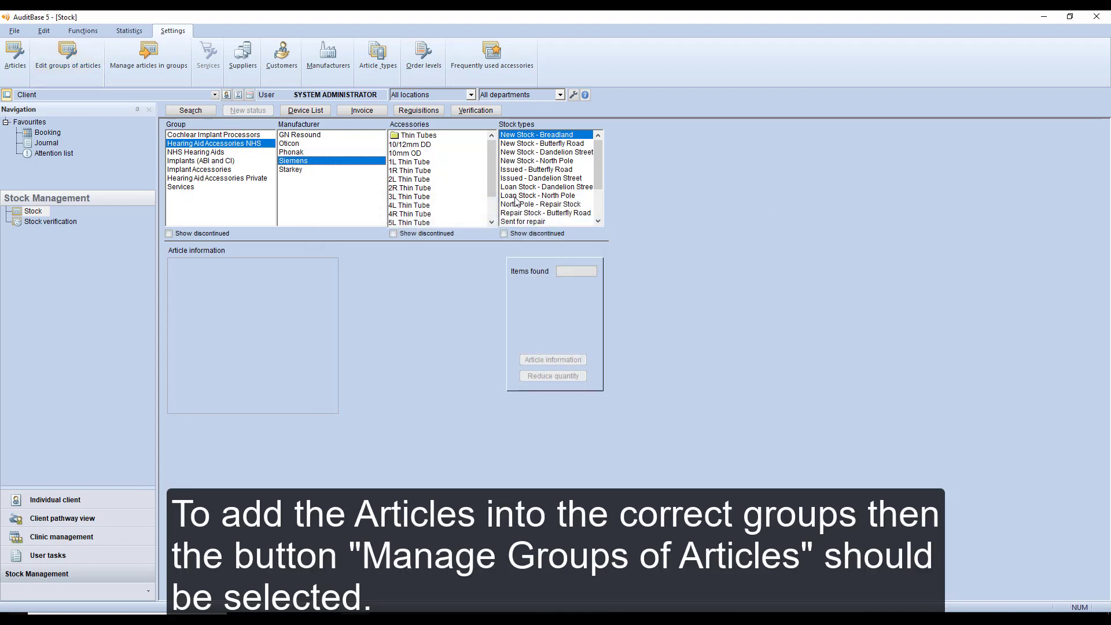
- Move all the Siemens thin tube articles from 1L to 5R into the Thin Tubes group and close the article management
click(165, 64)
click(421, 271)
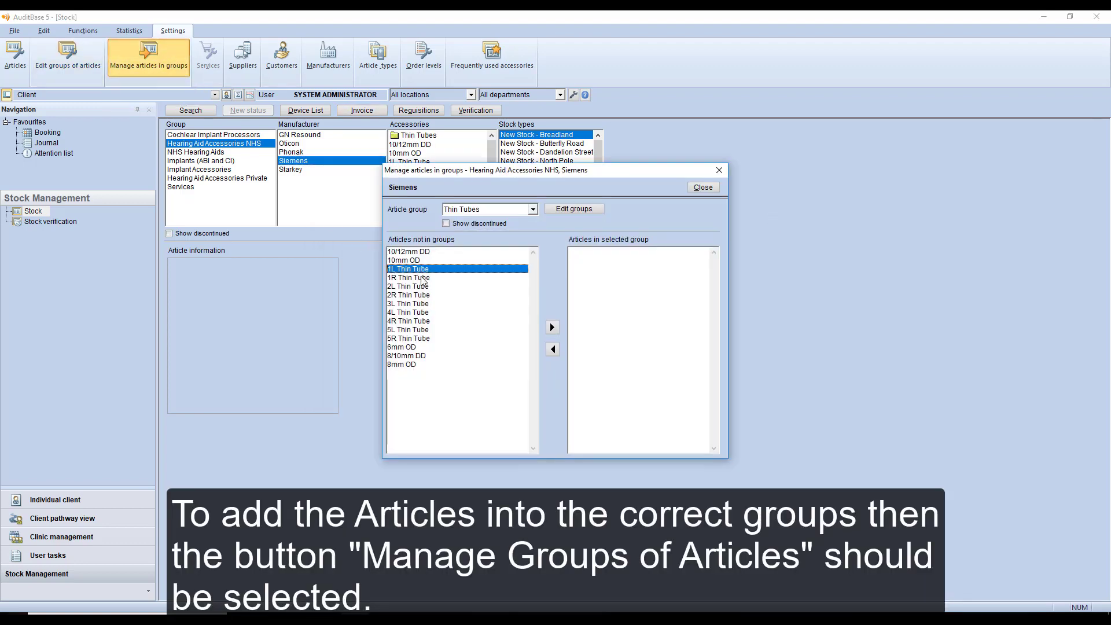
drag(423, 282, 422, 340)
click(553, 328)
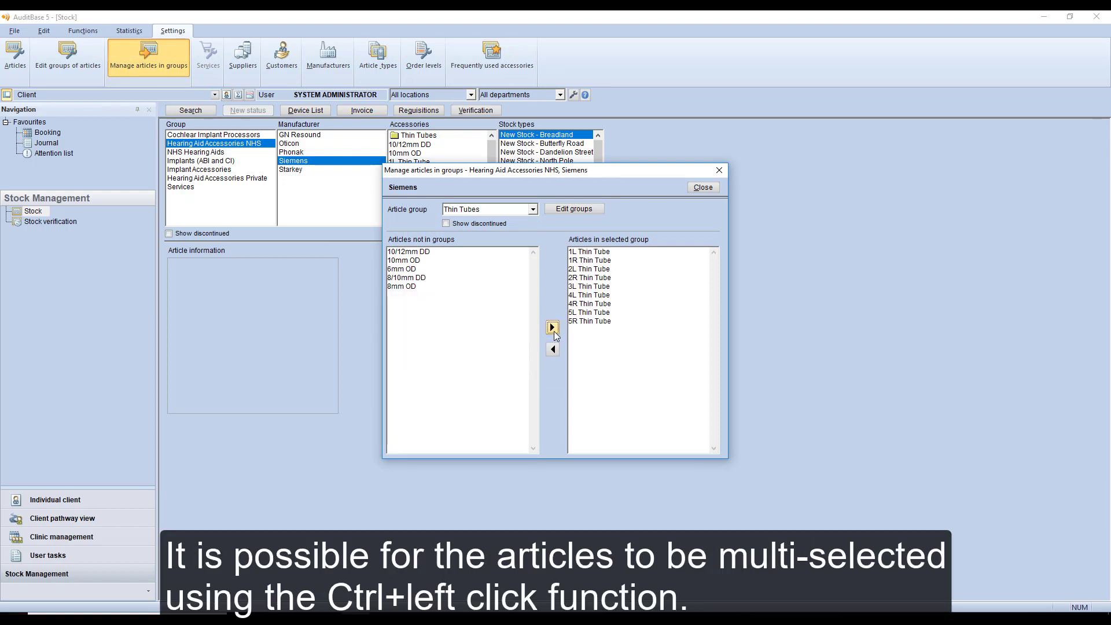
click(703, 187)
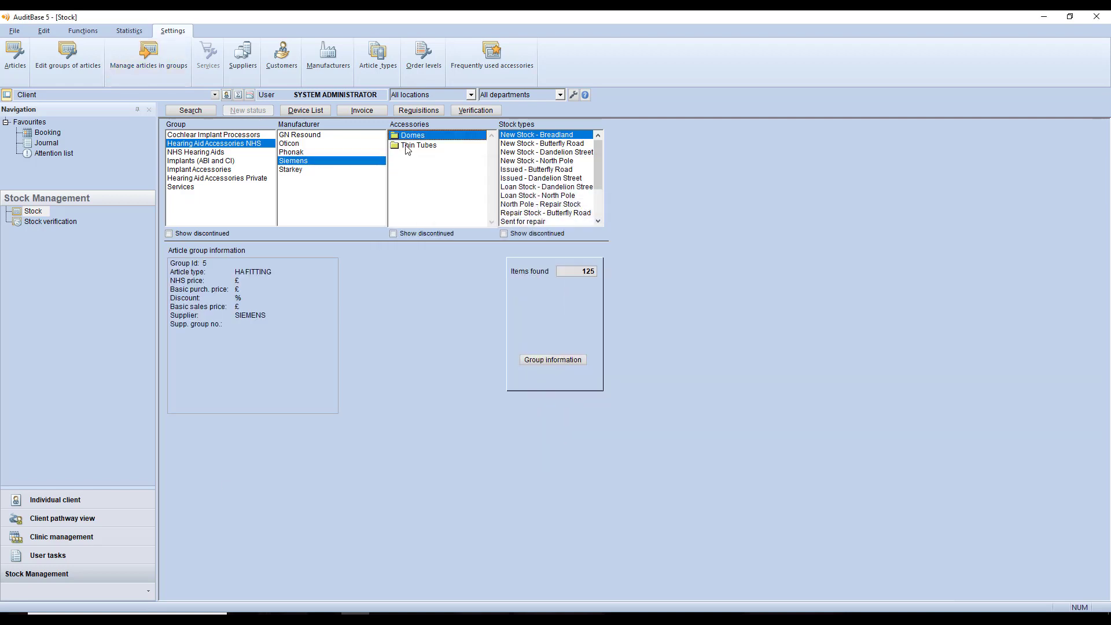
- Open stock registration from the 1L Thin Tube article and register 20 of 10/12mm DD under New Stock - Butterfly Road
click(408, 145)
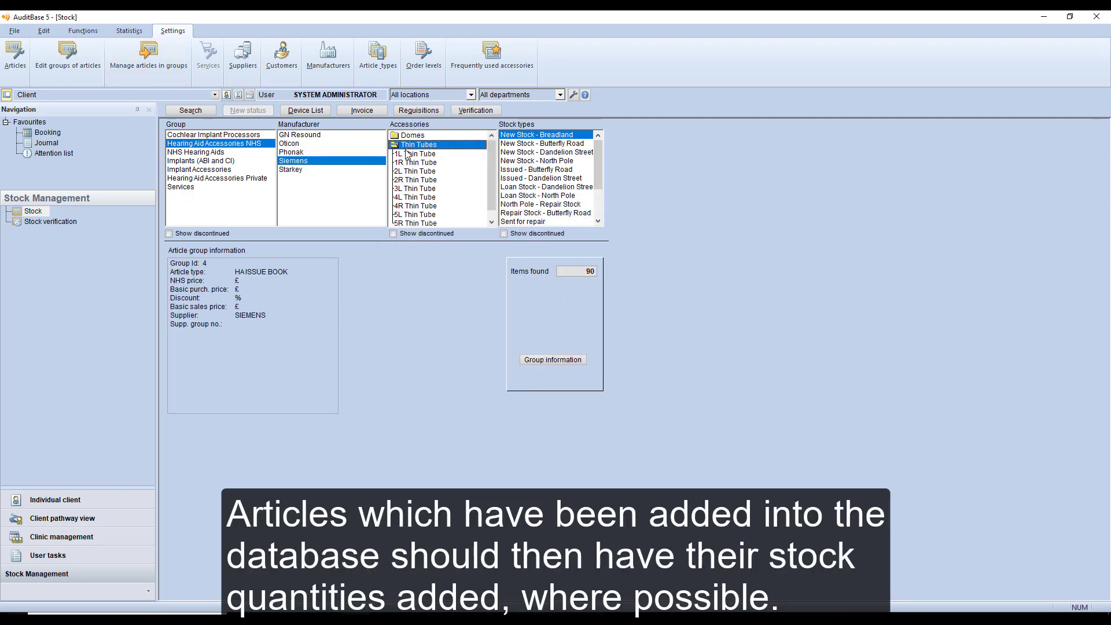
click(407, 154)
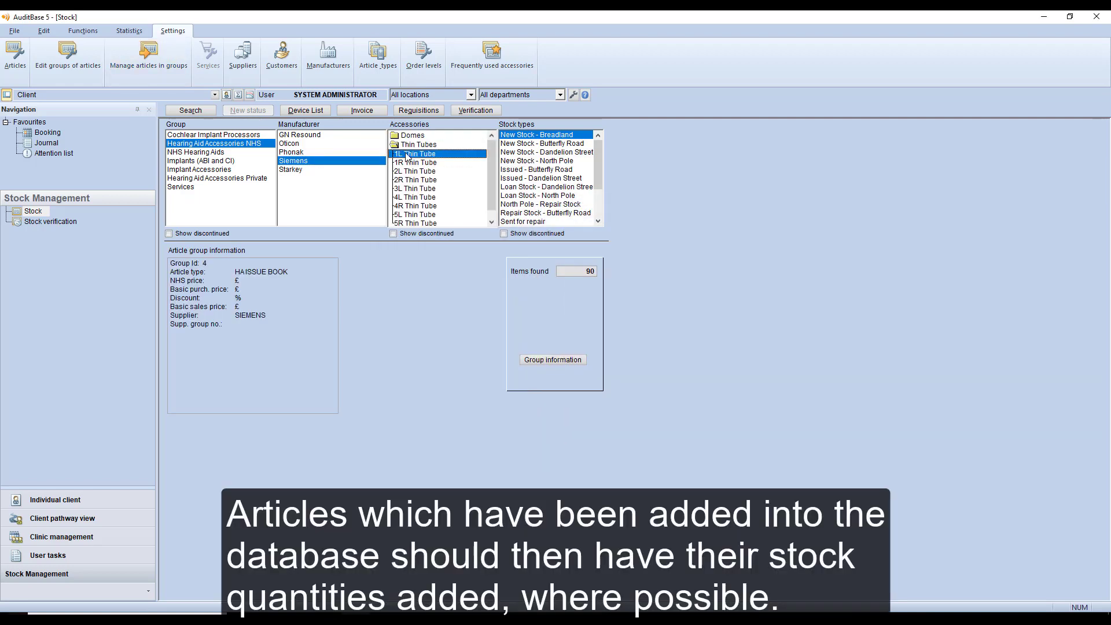
click(84, 32)
click(168, 59)
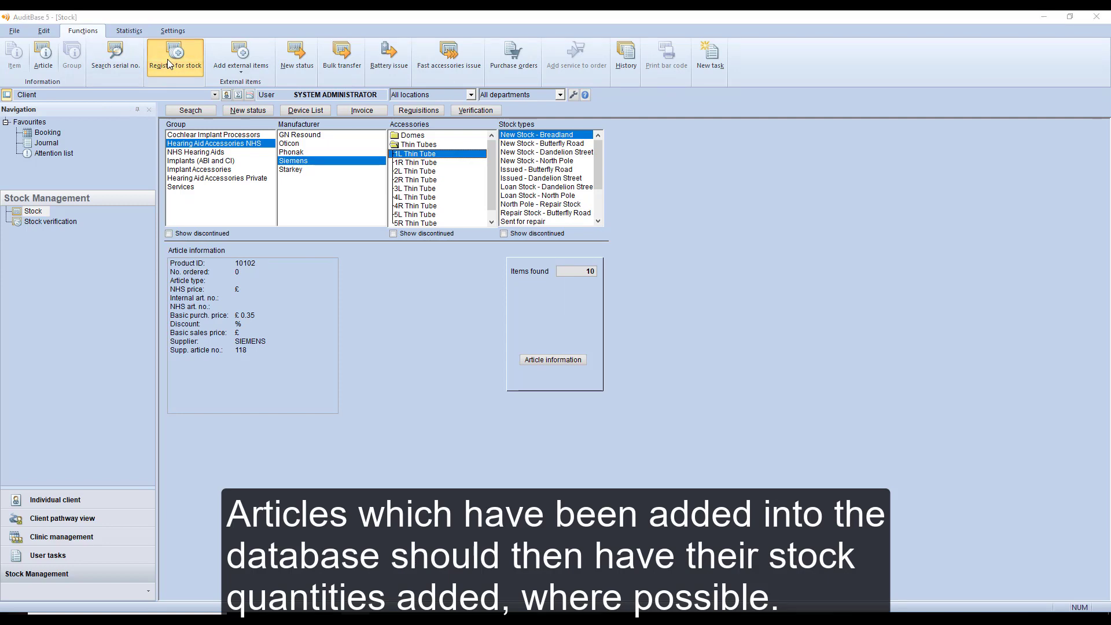
click(76, 93)
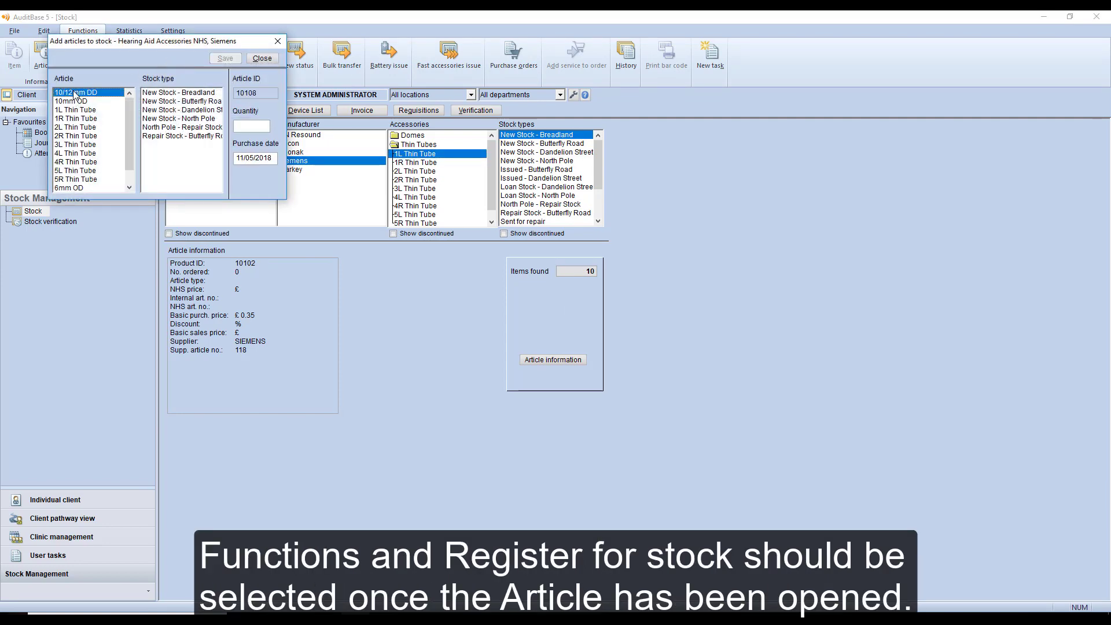
click(163, 102)
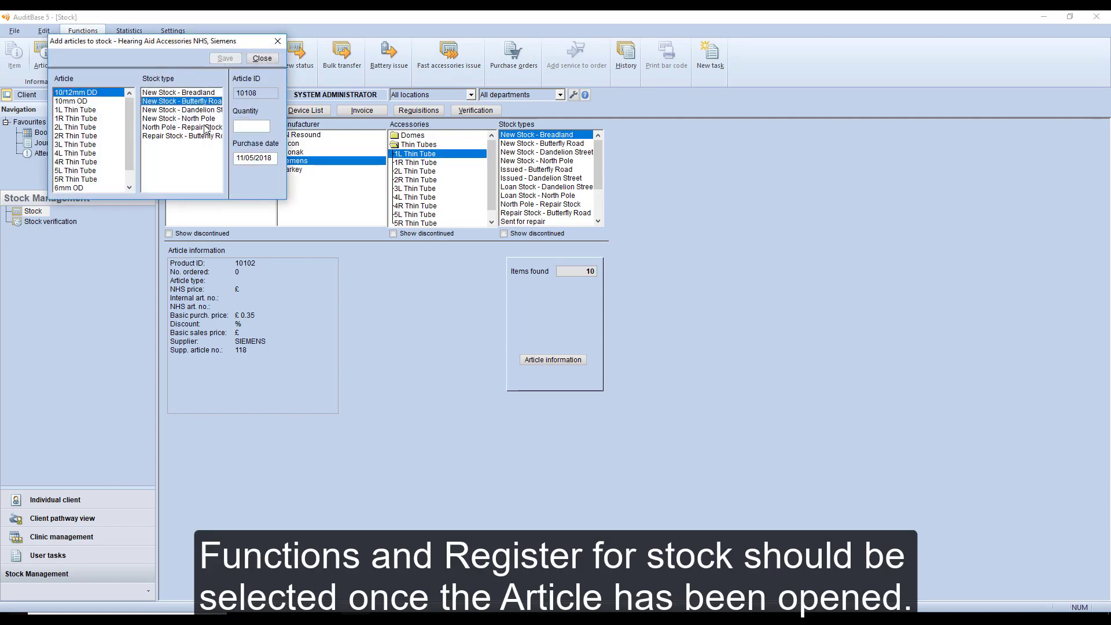
click(252, 125)
text(20)
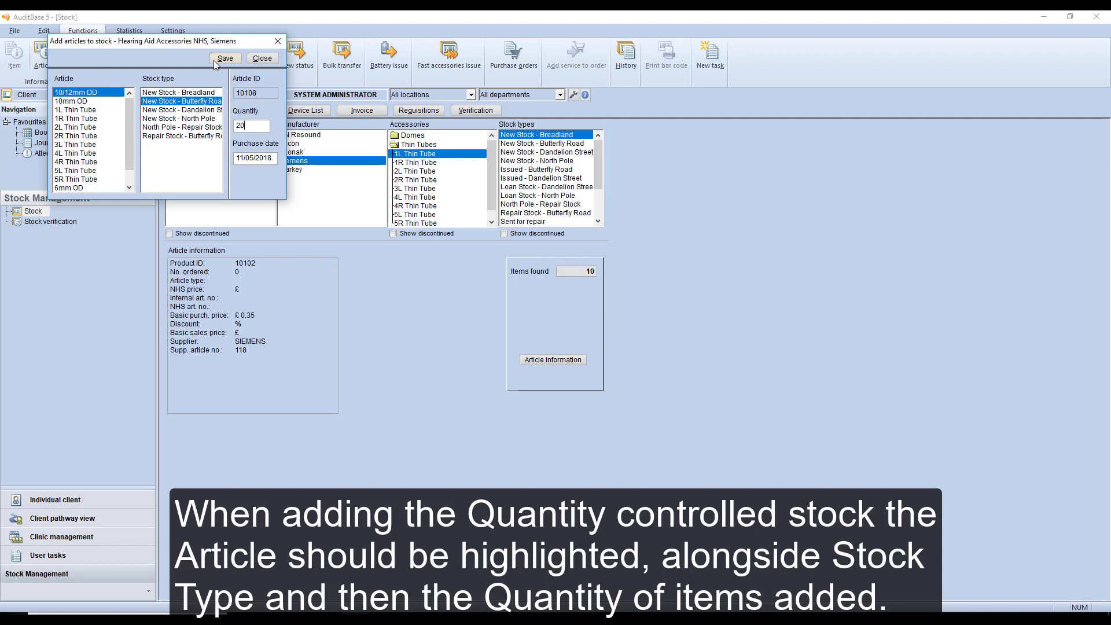
click(225, 59)
- Register 20 of 10mm OD under New Stock - Butterfly Road and enter a quantity of 10 for 1L Thin Tube
click(87, 101)
click(252, 126)
click(226, 59)
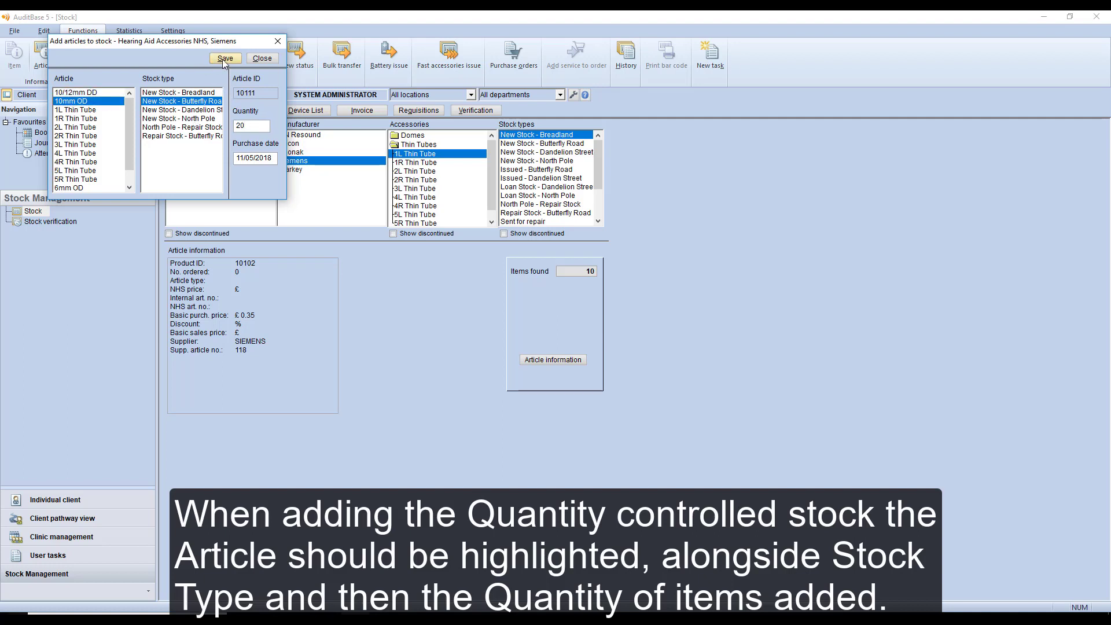
click(87, 110)
click(240, 124)
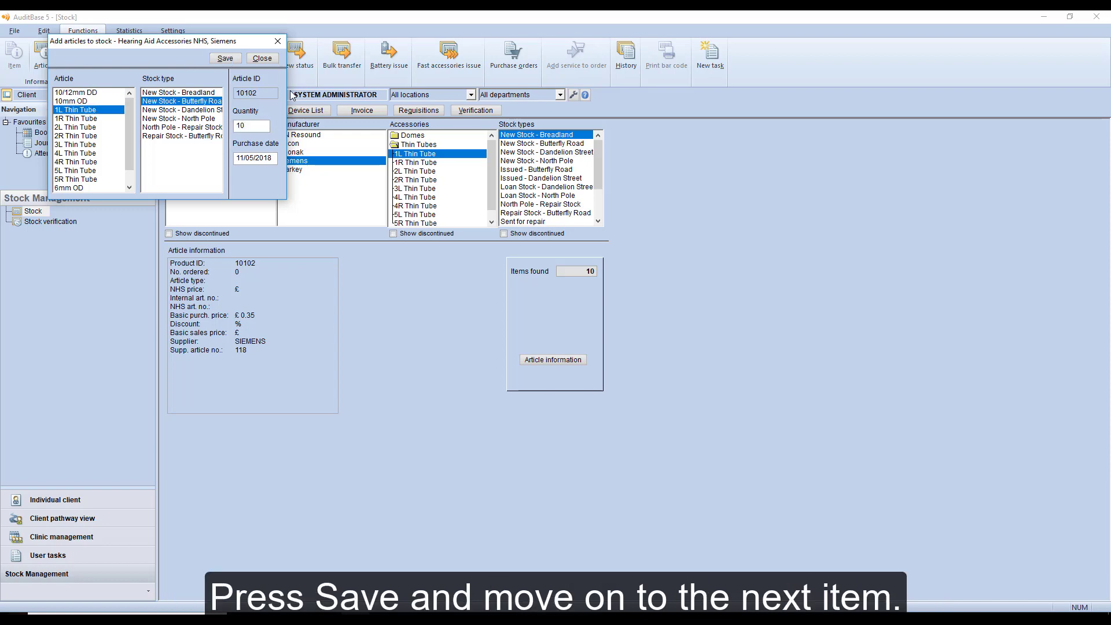
click(74, 118)
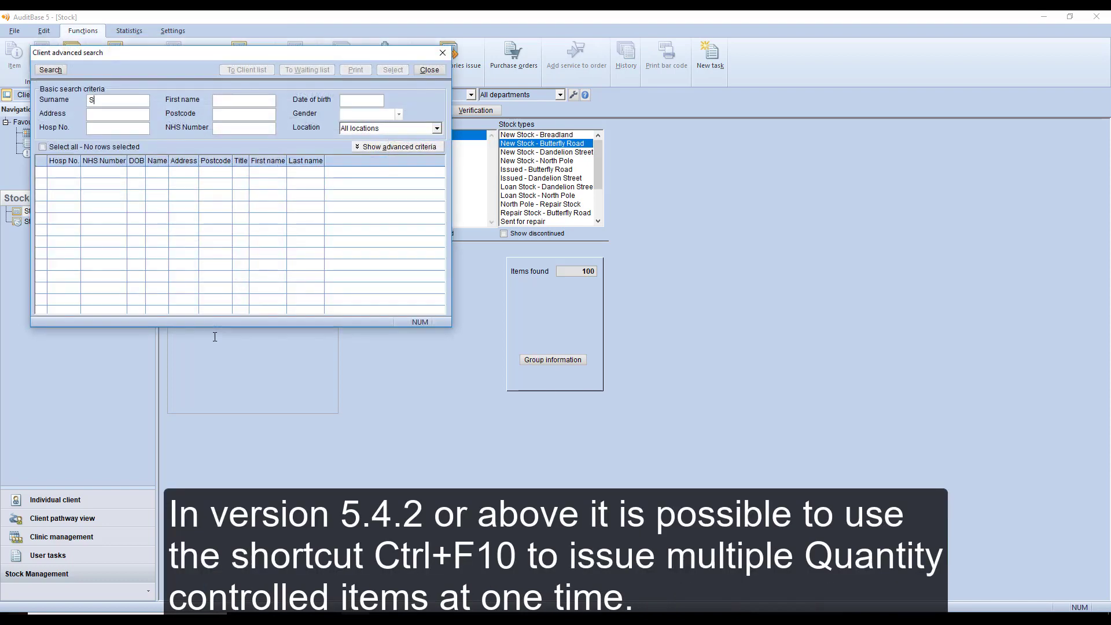
- Search for clients whose surname starts with D and select the second client in the list
key(Return)
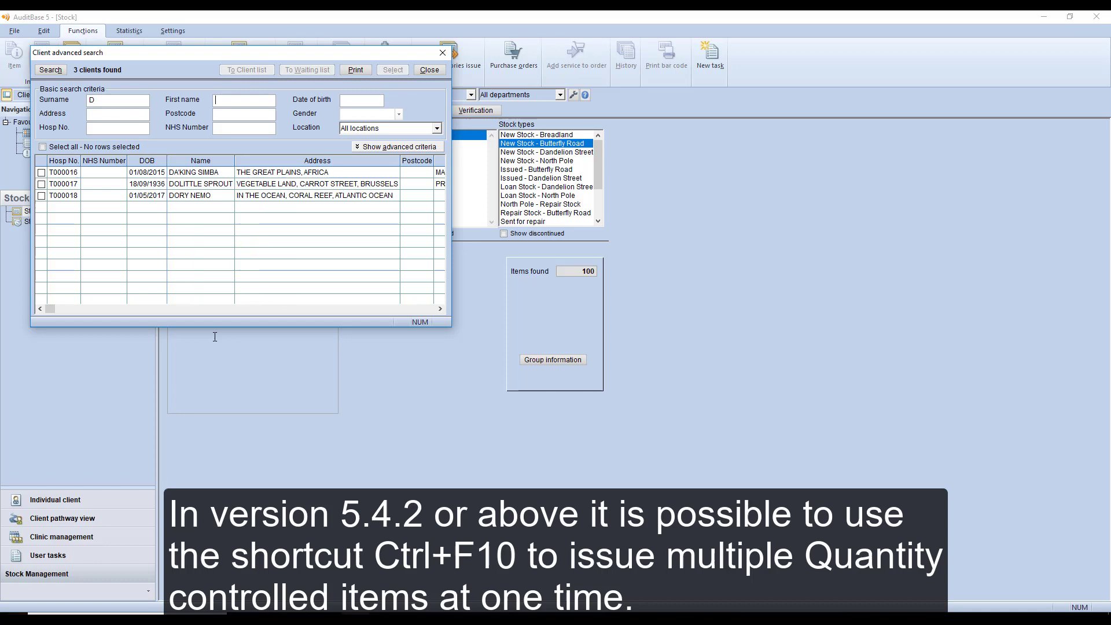
click(228, 185)
click(393, 70)
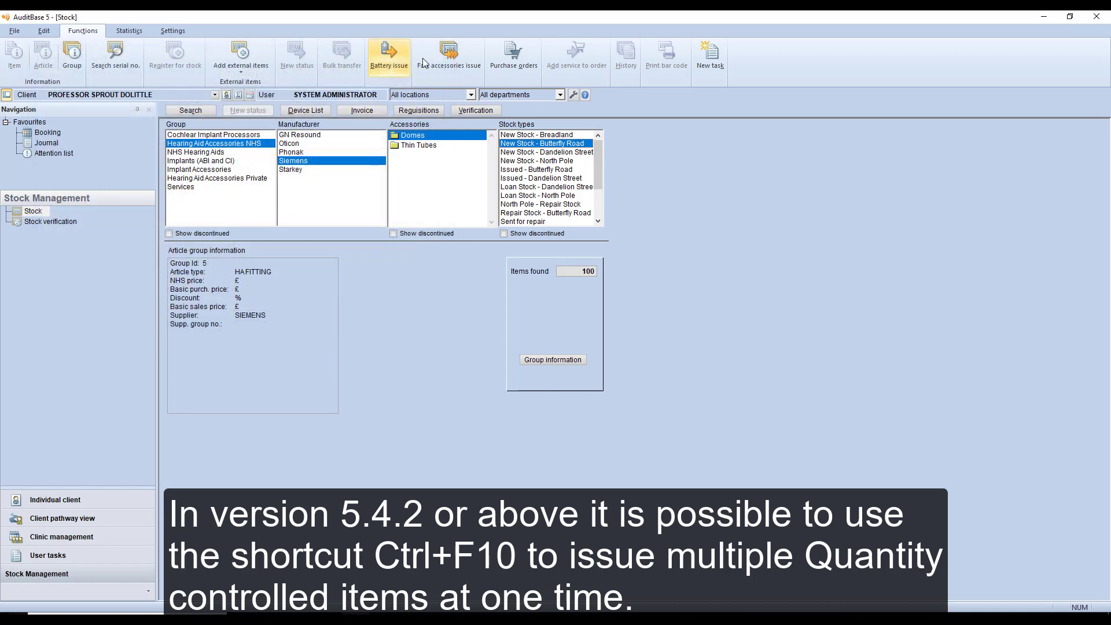
- Open the fast accessories issue and filter articles by stock group Hearing Aid Accessories NHS and manufacturer Siemens
click(456, 54)
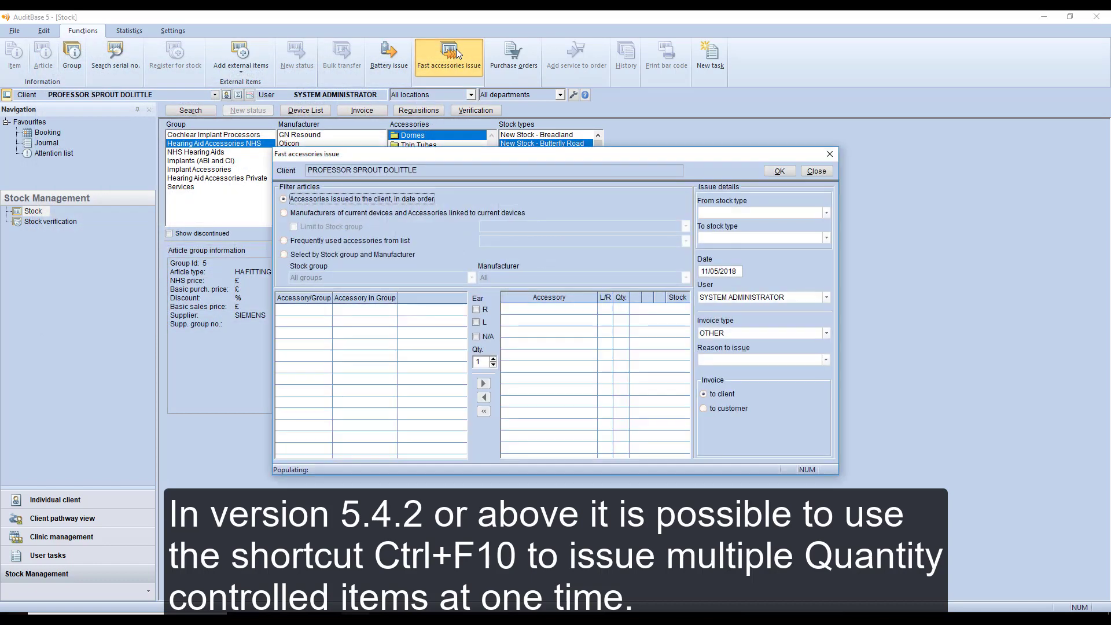
click(373, 255)
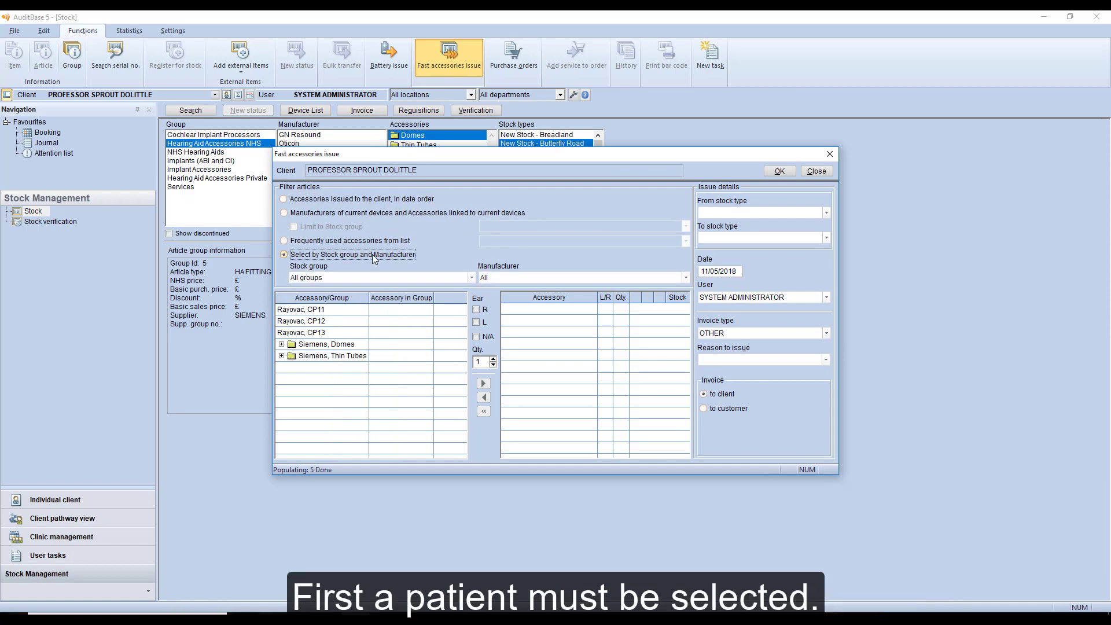
click(366, 276)
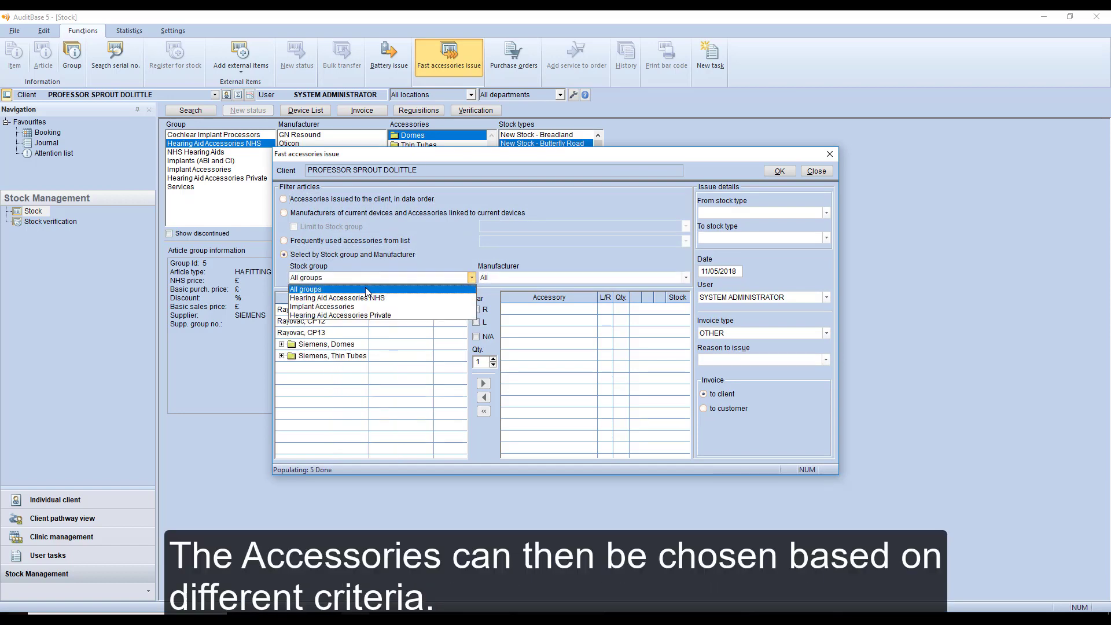
click(366, 294)
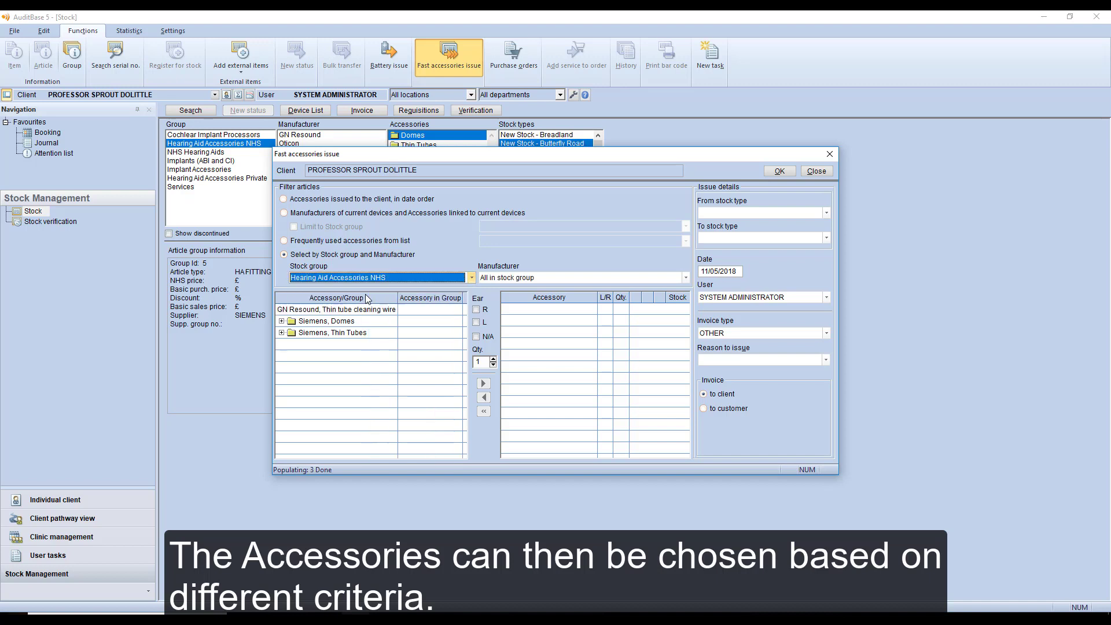
click(498, 278)
click(490, 322)
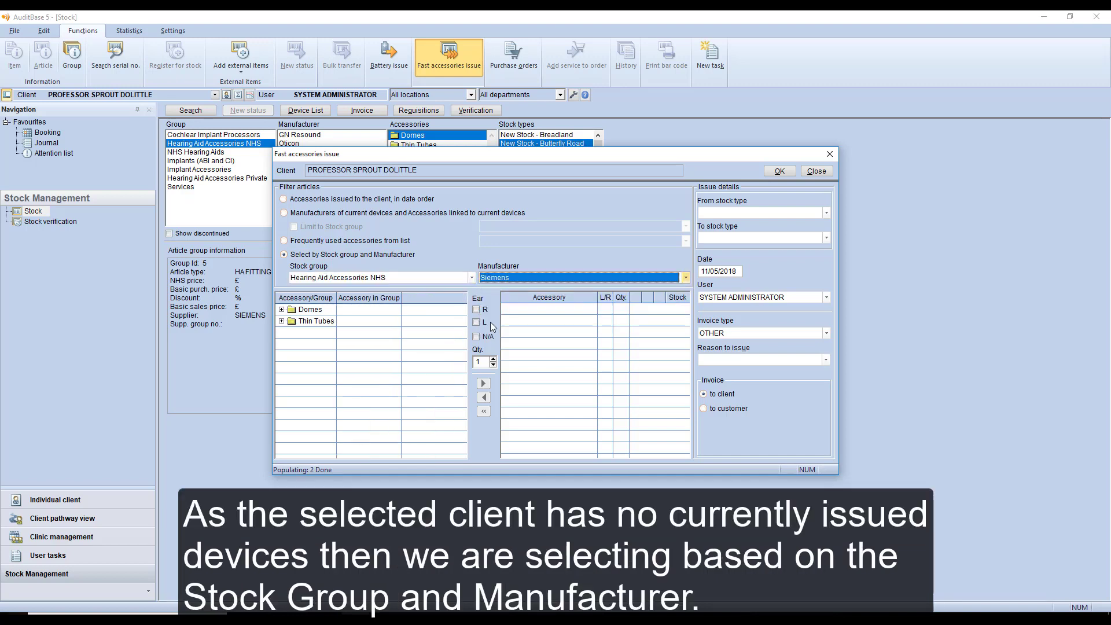
- Expand the Domes and Thin Tubes groups and add one 8/10mm DD and one 1R Thin Tube for the right ear
click(281, 309)
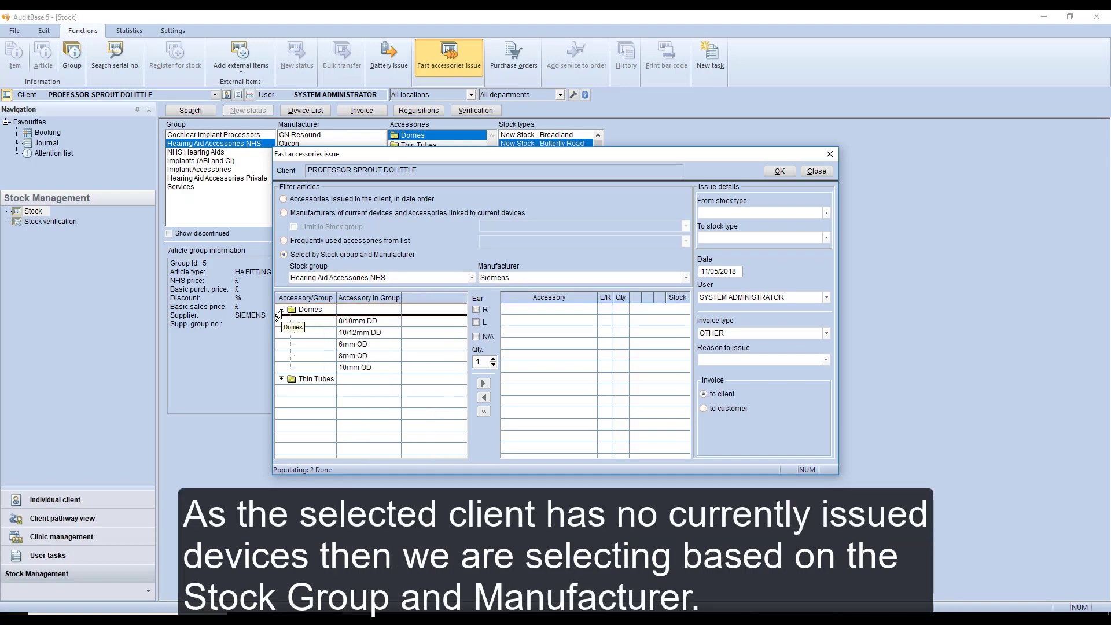
click(282, 379)
click(372, 391)
click(370, 322)
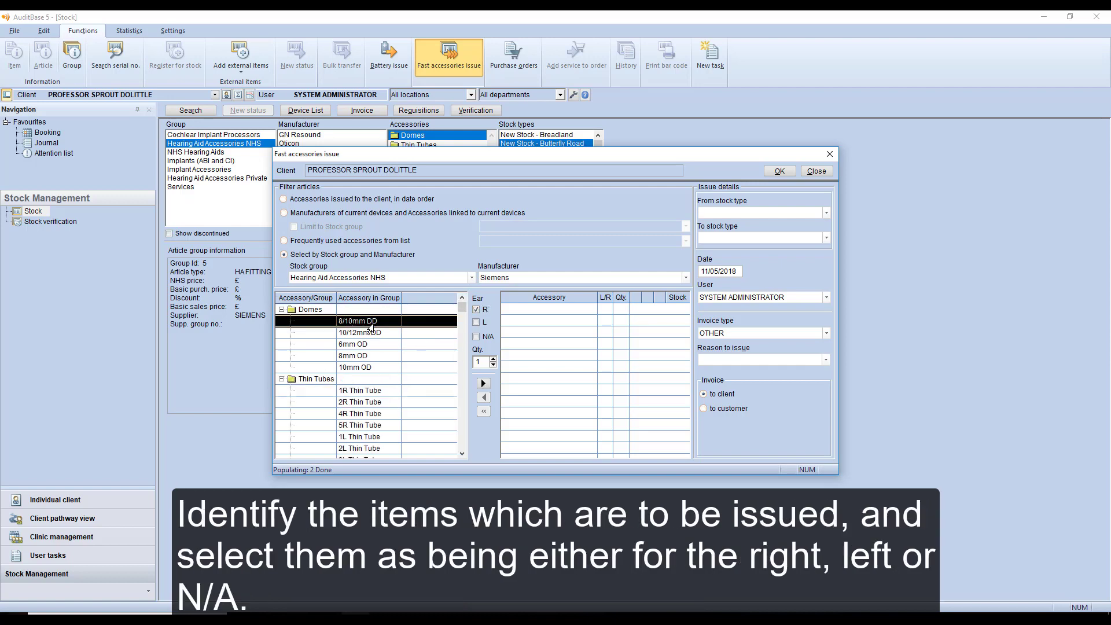
click(483, 384)
click(353, 391)
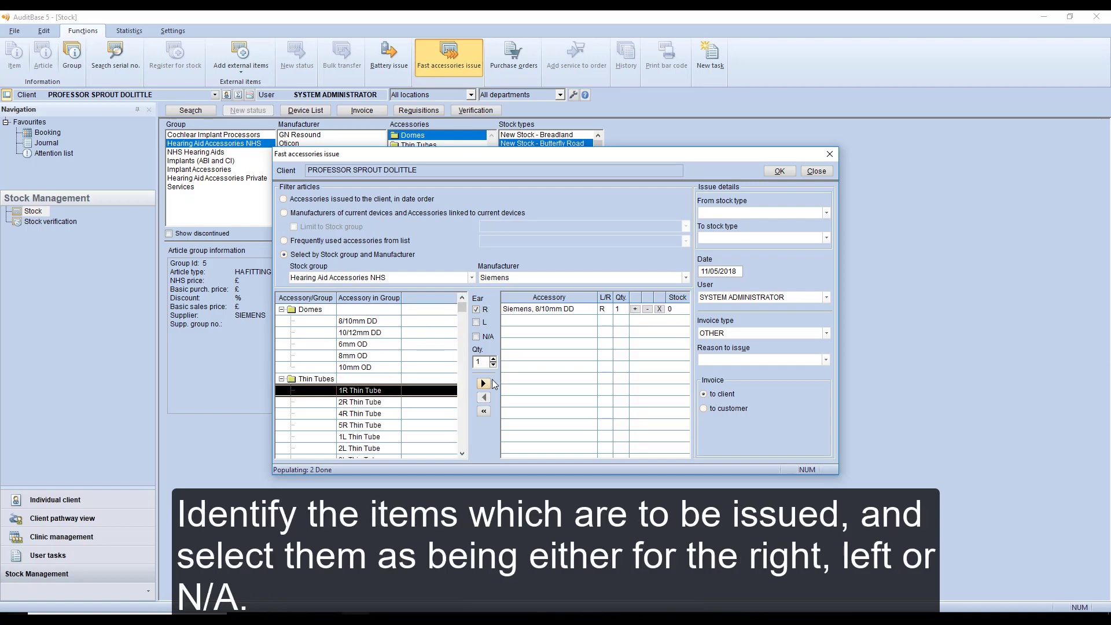
click(484, 383)
- Add one 8mm OD dome and one 1L Thin Tube for the left ear to the issue list
click(361, 437)
click(360, 354)
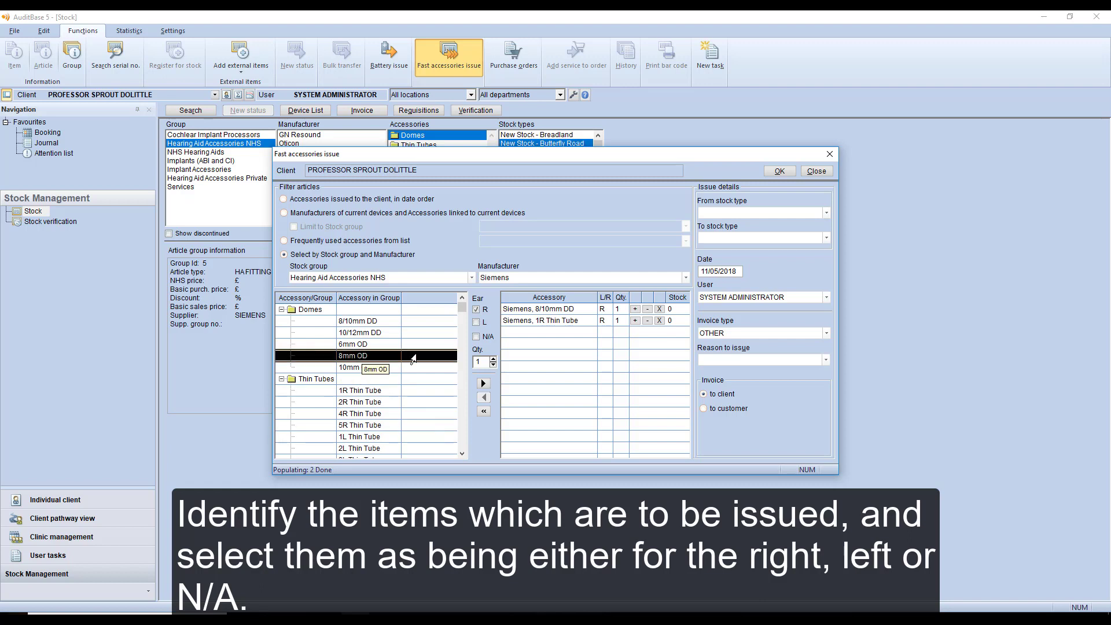
click(476, 322)
click(484, 384)
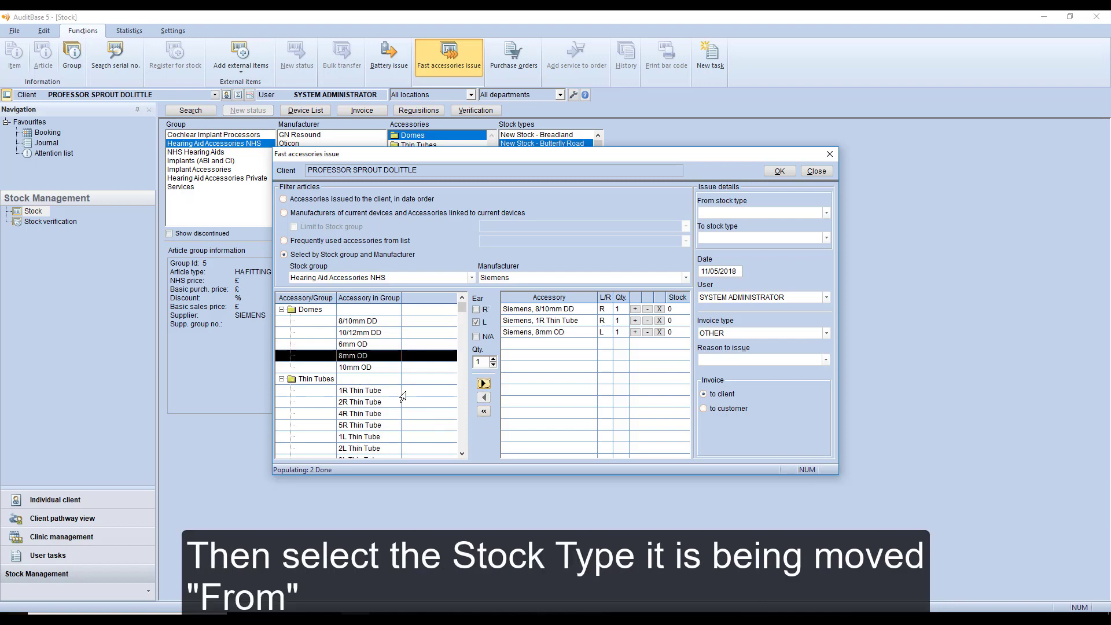
click(354, 437)
click(484, 383)
- Issue the accessories from New Stock - Breadland to Issued - Butterfly Road, and view the accessories in the client's device list
click(826, 213)
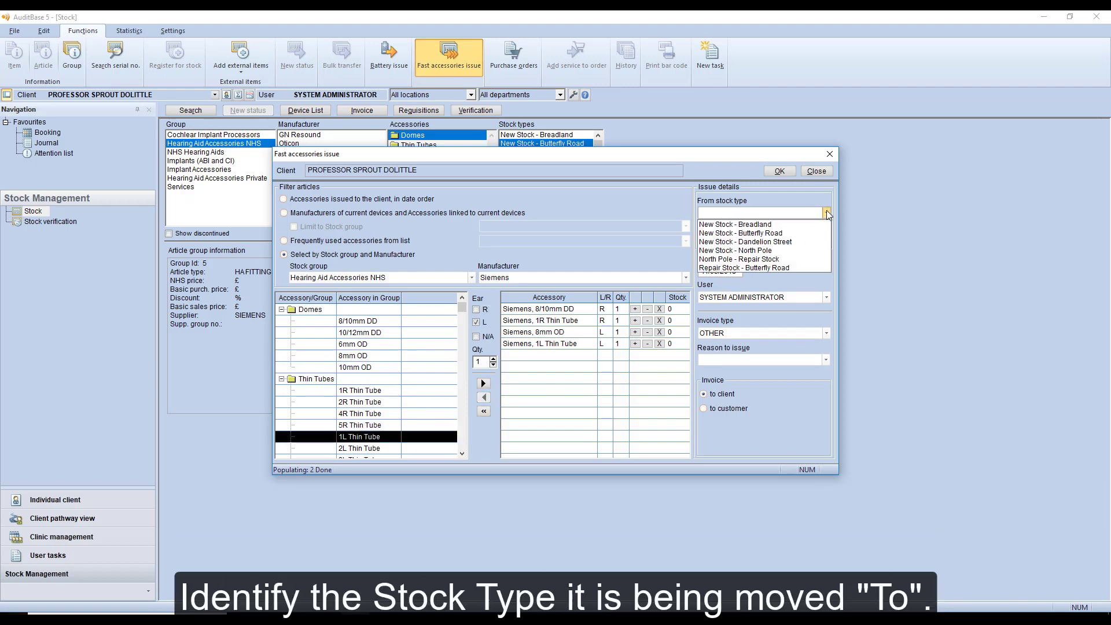
click(815, 221)
click(827, 234)
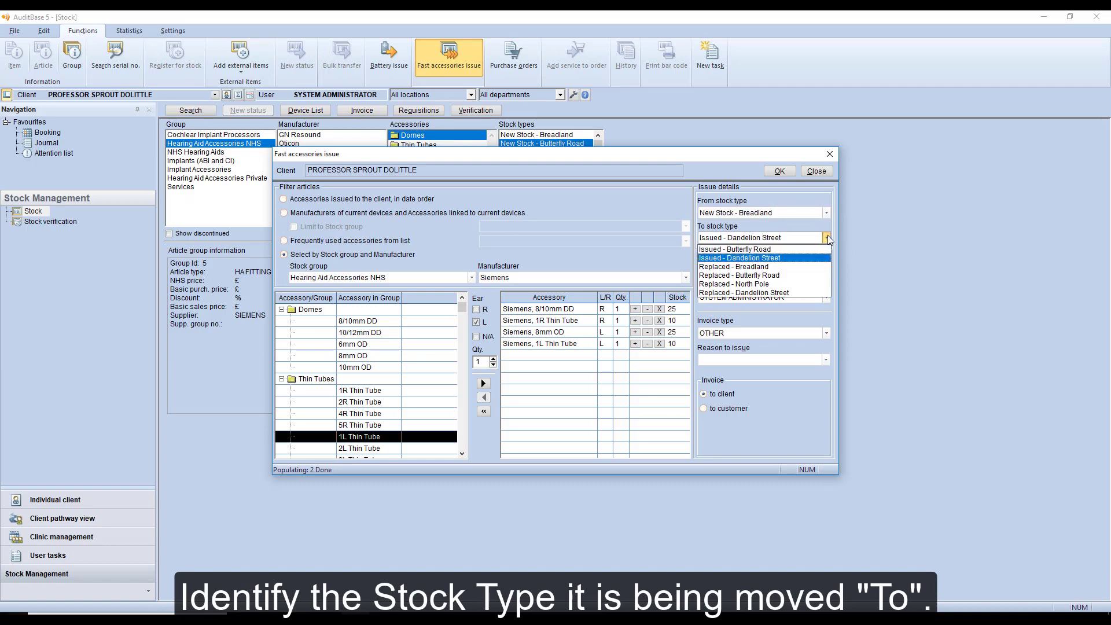
click(805, 251)
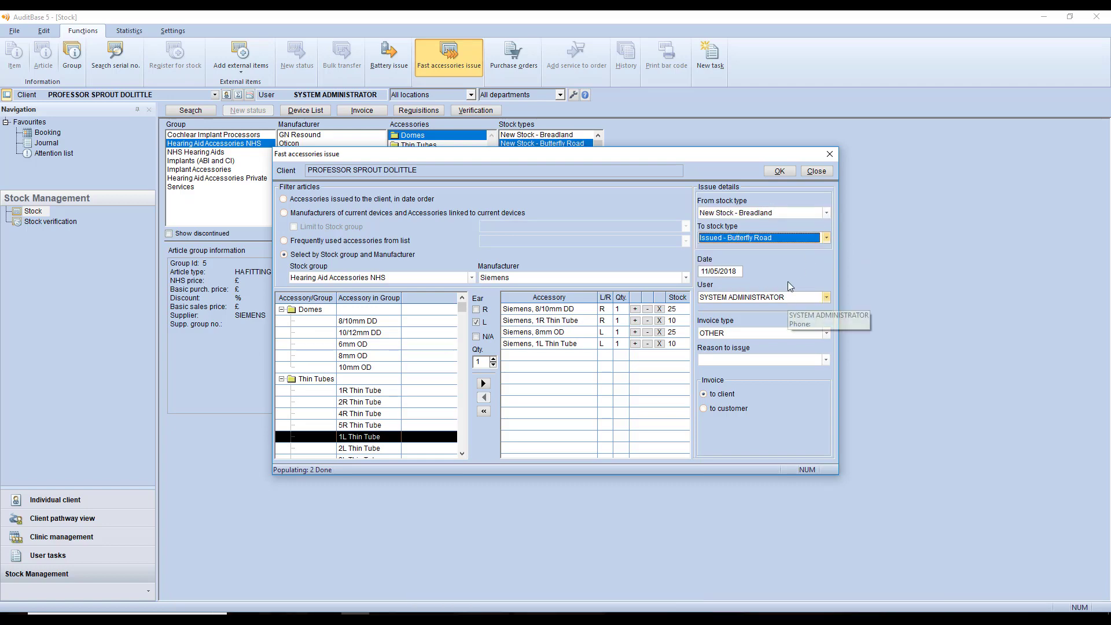
click(780, 171)
click(311, 110)
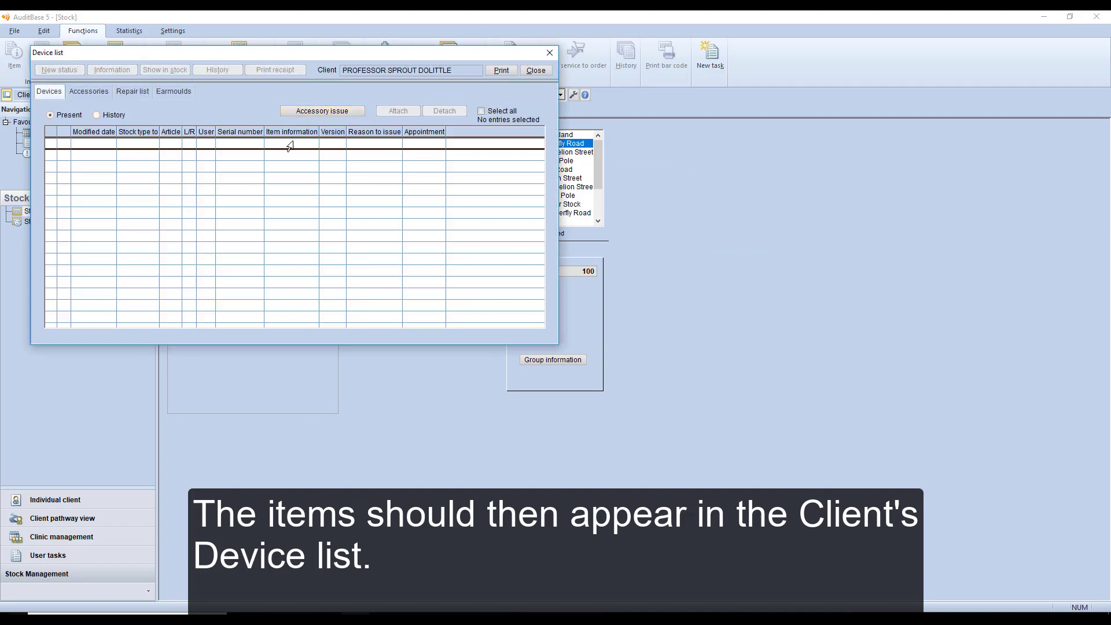
click(87, 91)
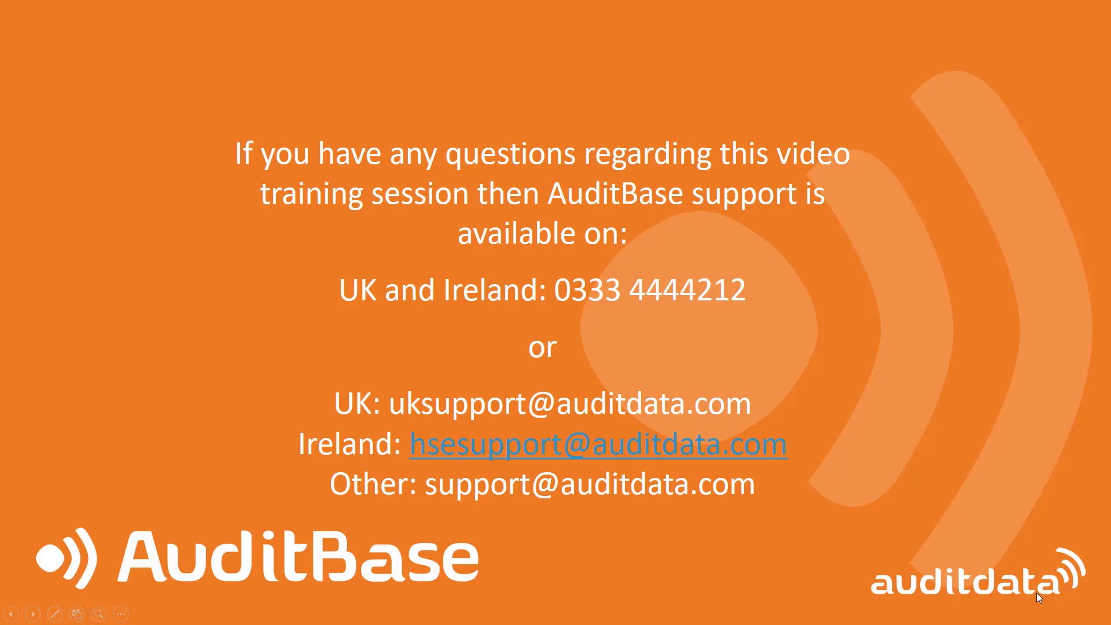